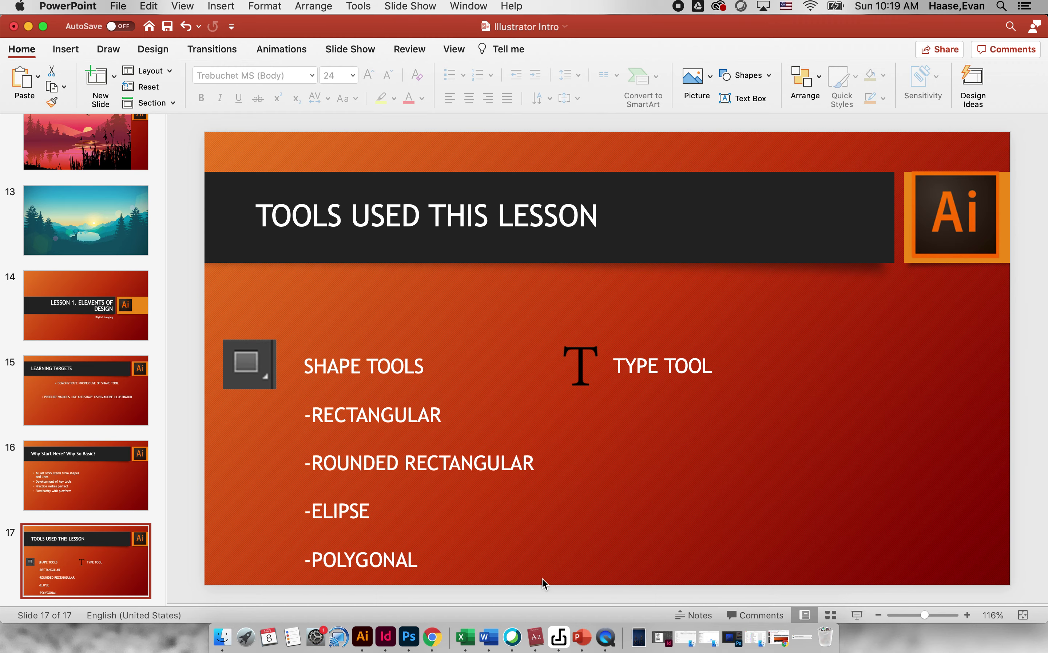
Bring Adobe Illustrator 2020's Home screen to the front from the Dock, leaving PowerPoint
click(365, 644)
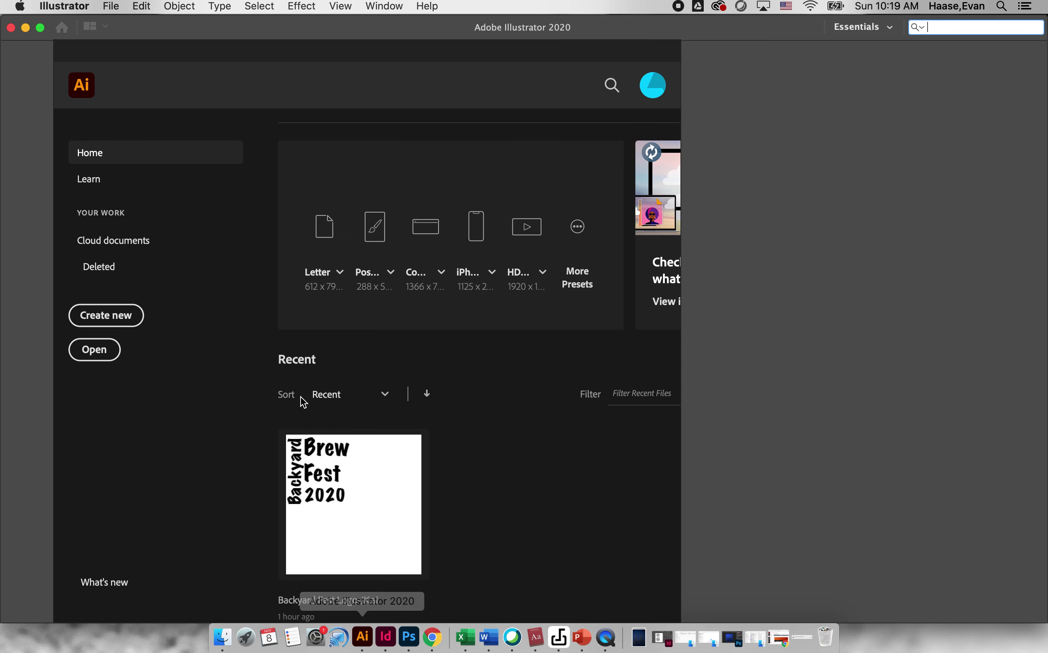
Create a Letter document with one artboard, named with the student's surname plus 'Shape and Color Study'
click(106, 319)
drag(658, 86, 627, 82)
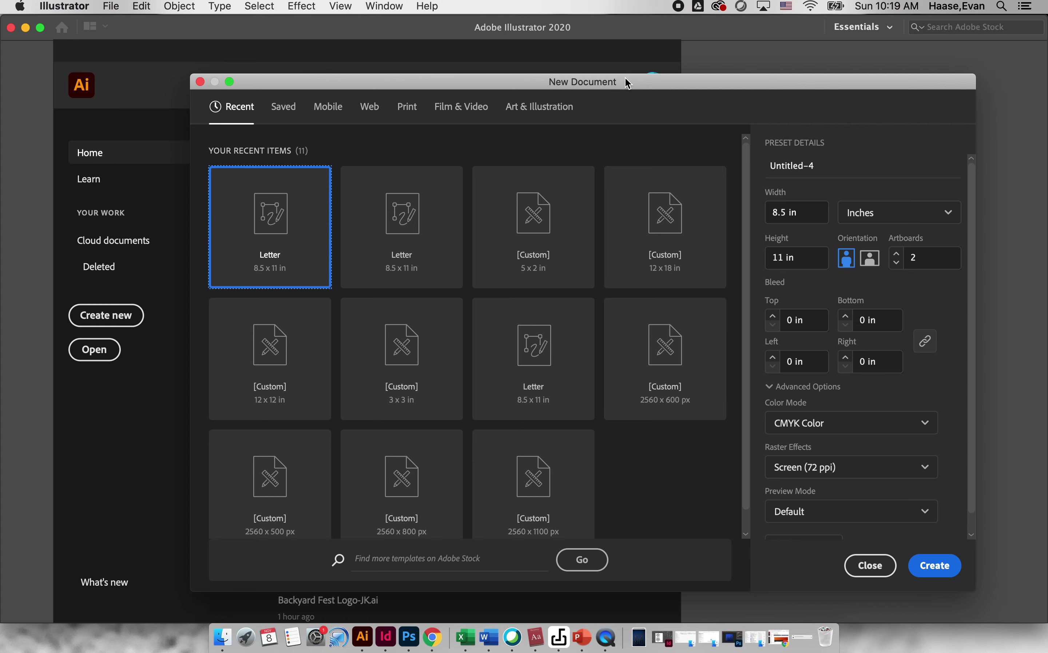
click(896, 261)
click(822, 167)
text(H)
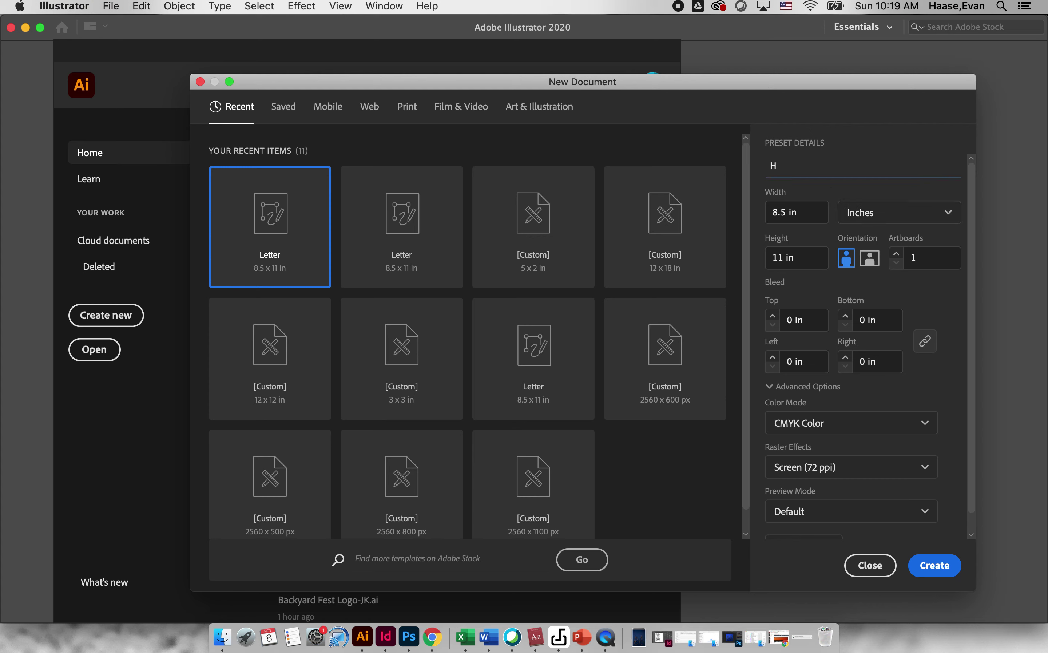
text(aase Shape and Color Study)
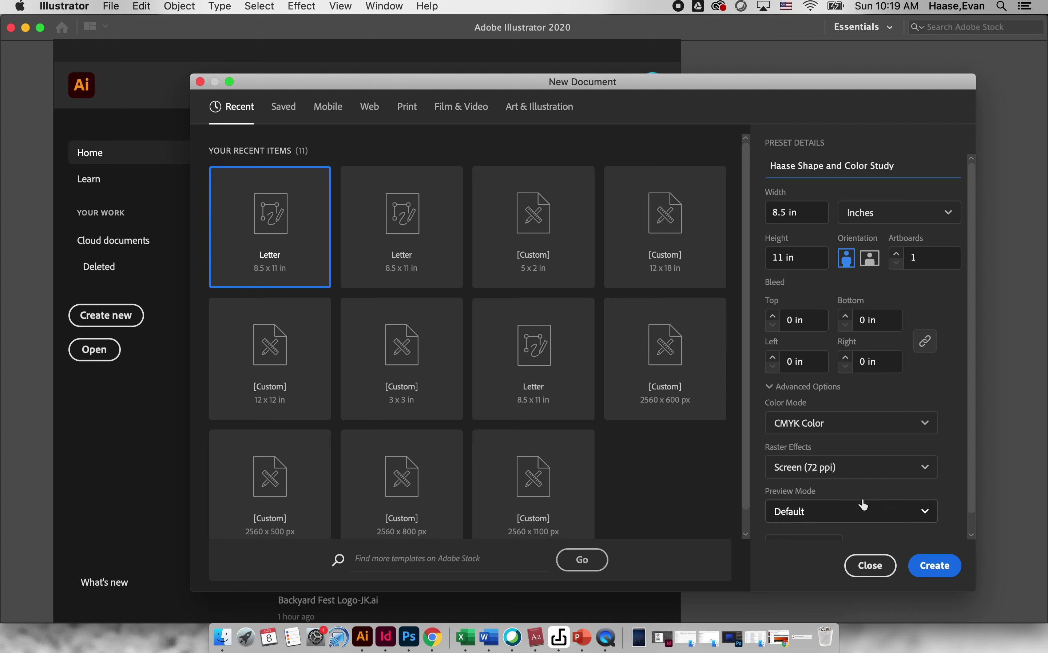
click(929, 565)
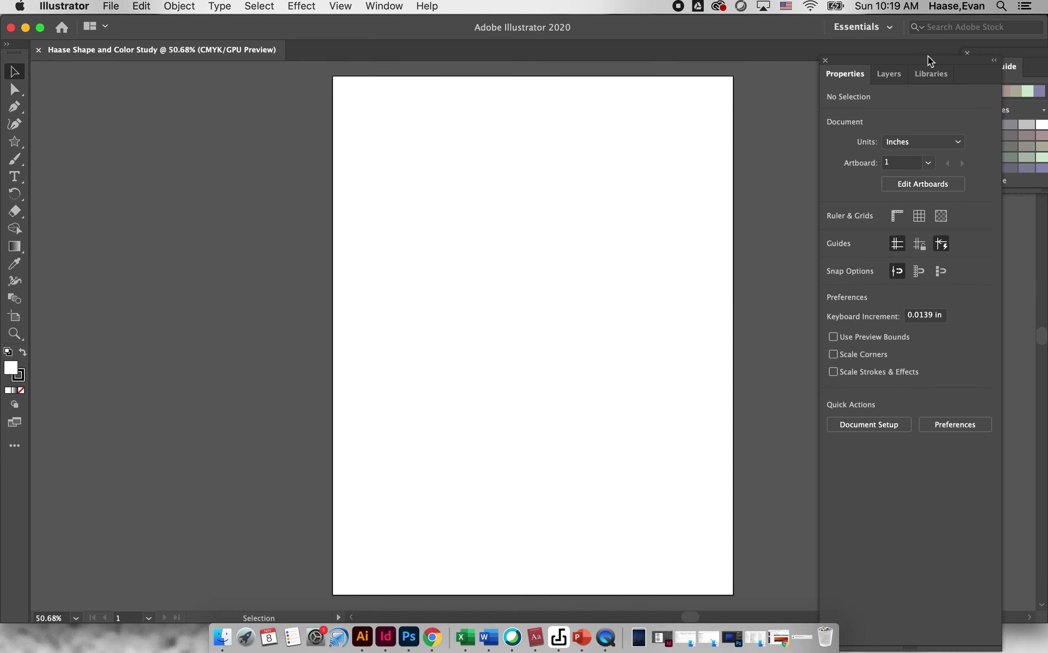
Dock the Properties panel group at the right edge, then pick the Rectangle and Type tools
drag(927, 56, 988, 48)
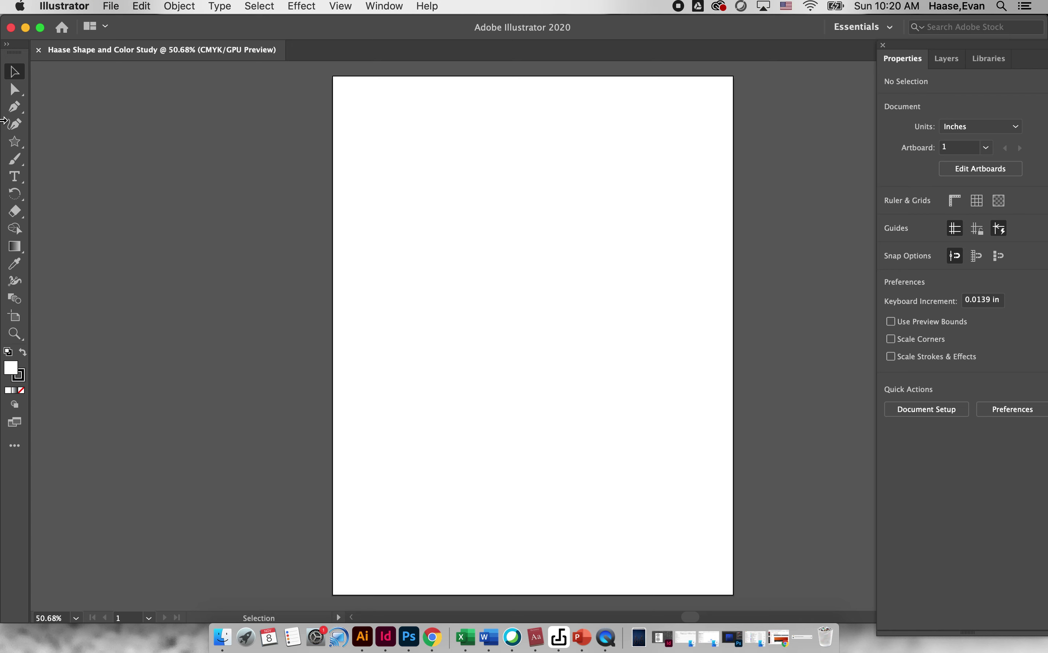
drag(15, 142, 49, 143)
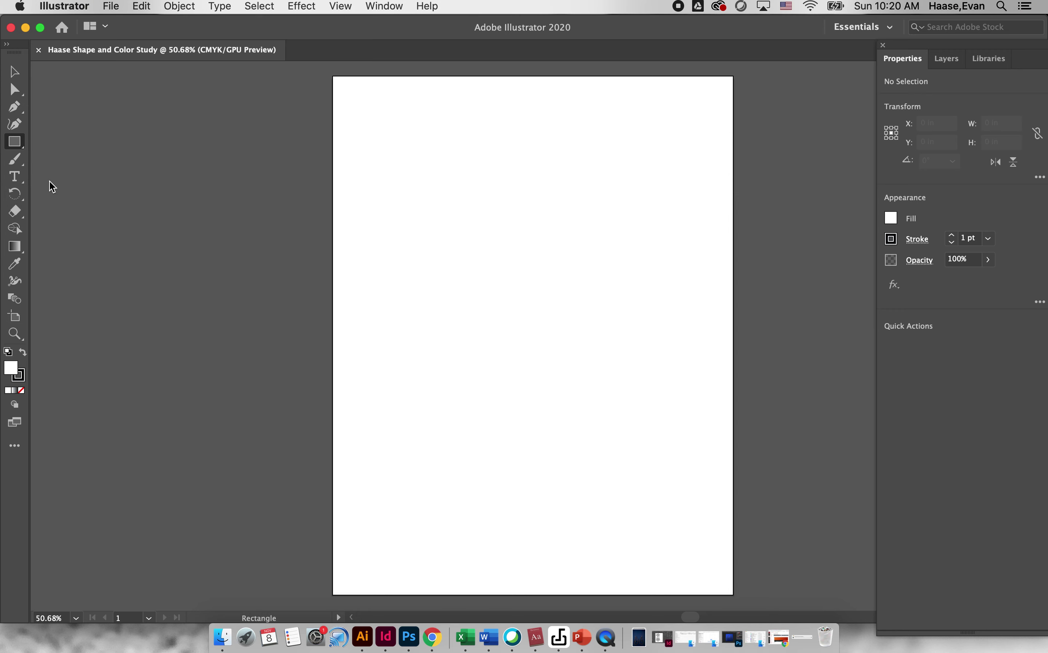
click(20, 184)
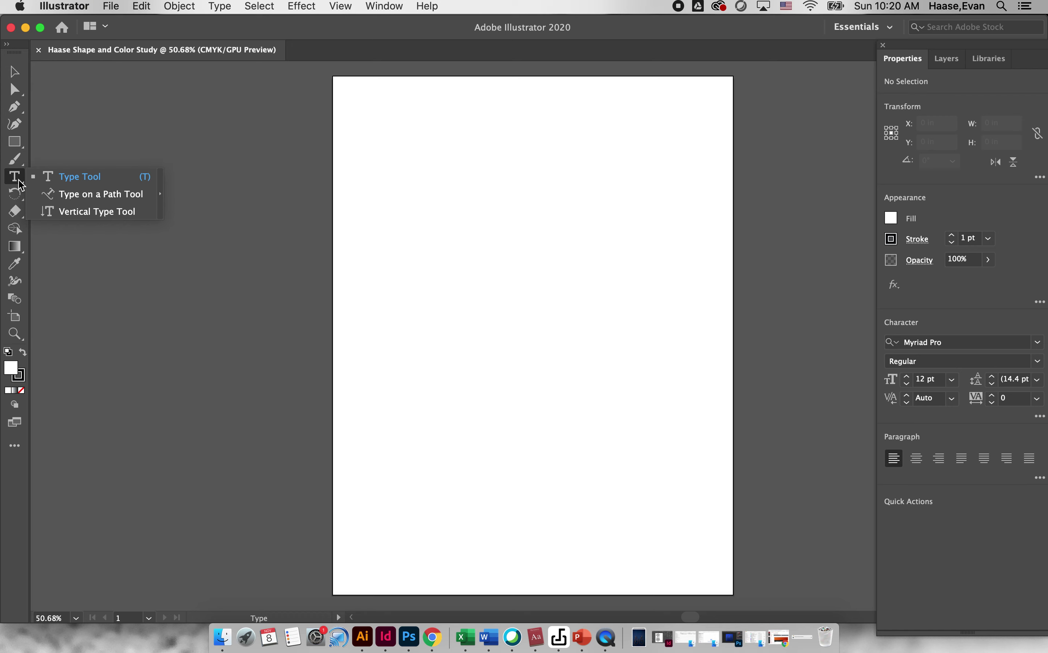
Type 'SHAPES USING SHAPE TOOLS' in a text area across the top of the page
click(81, 125)
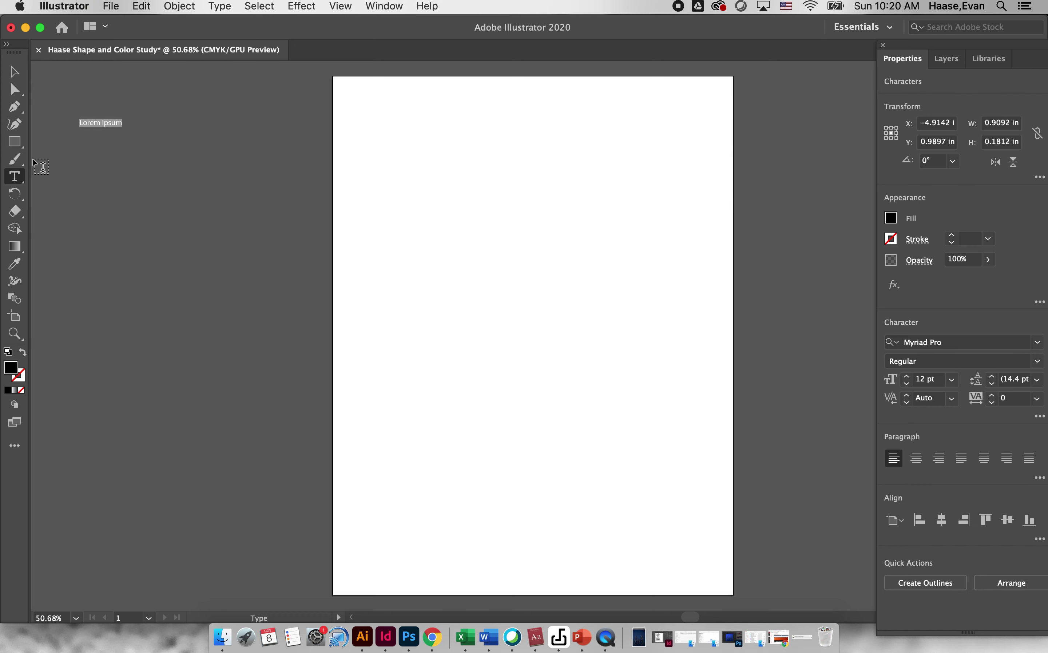
key(super+z)
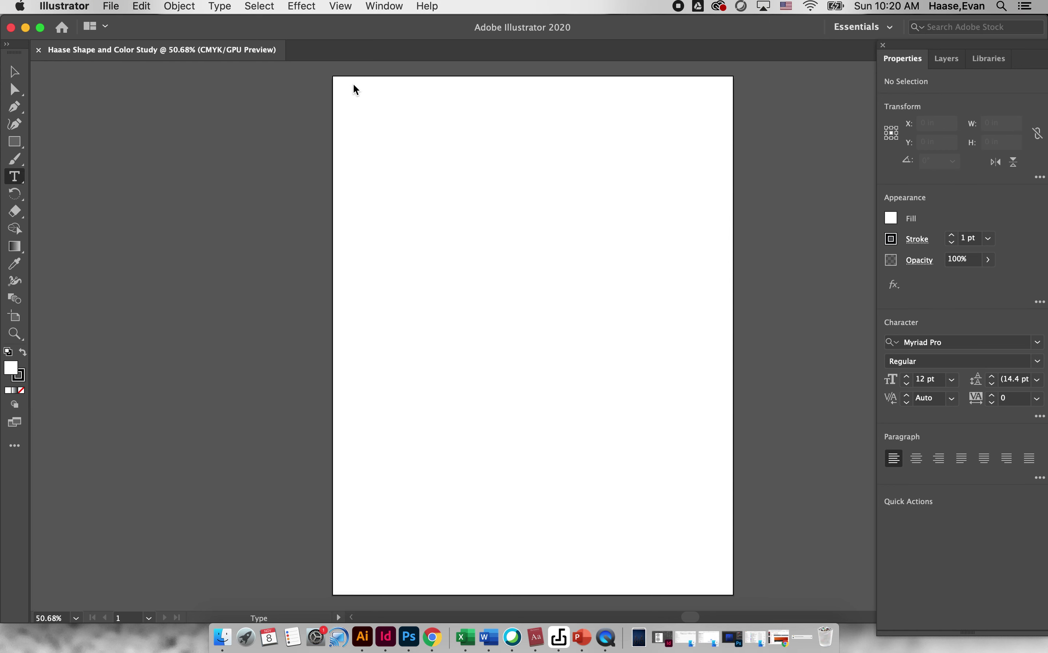
drag(353, 83, 713, 144)
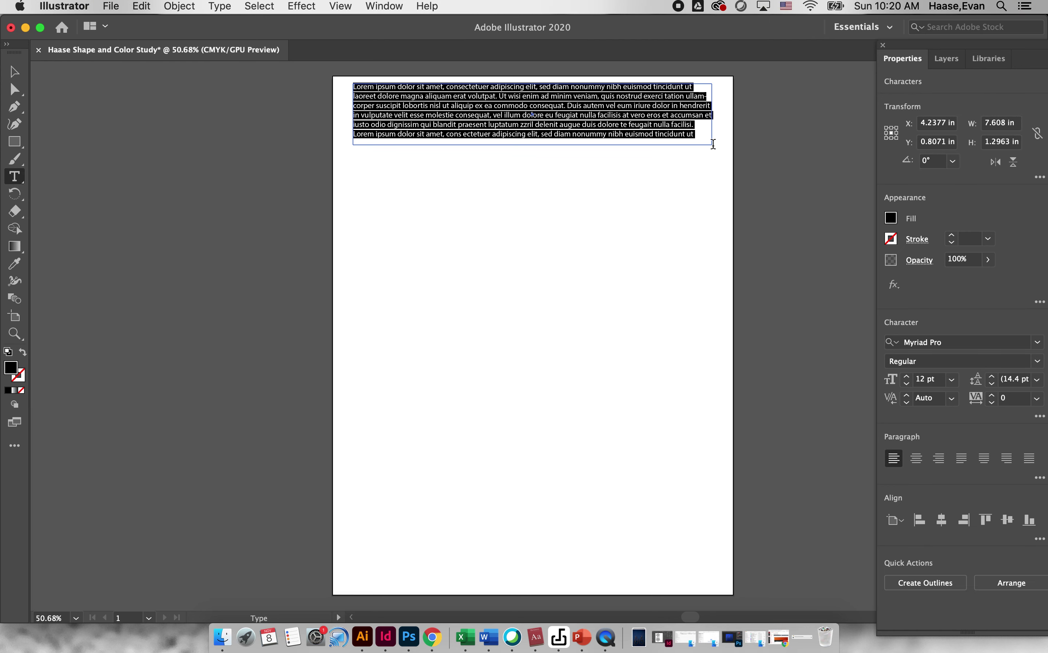
text(SHAPES)
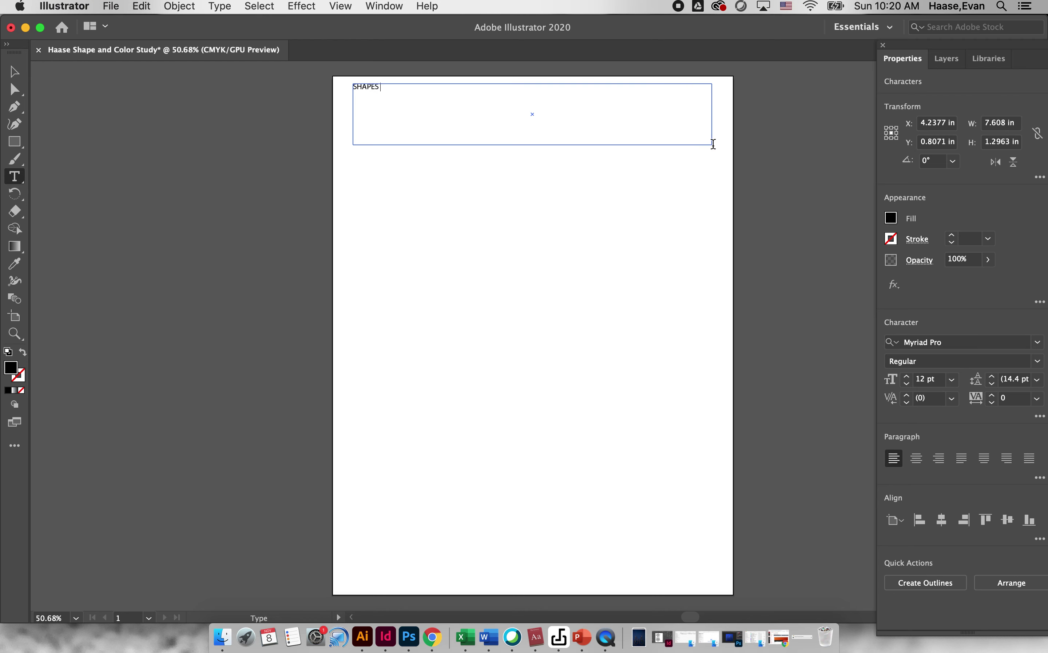
text( USING SHAPE TOOLS)
Format the heading as 36 pt, centre-aligned, in Marker Felt
drag(451, 88, 352, 88)
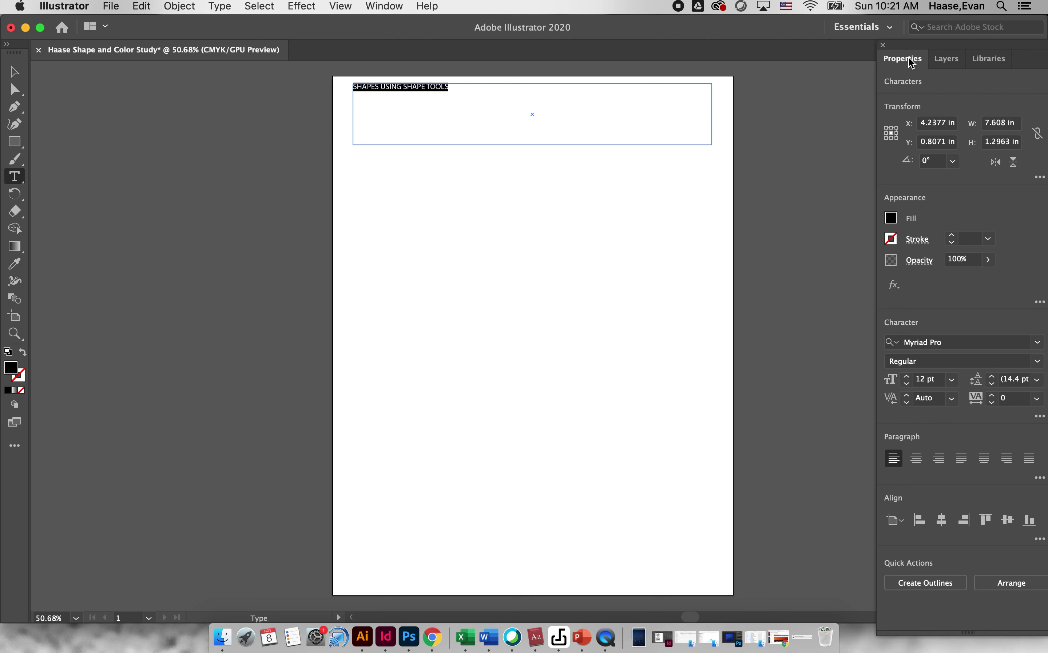
click(381, 5)
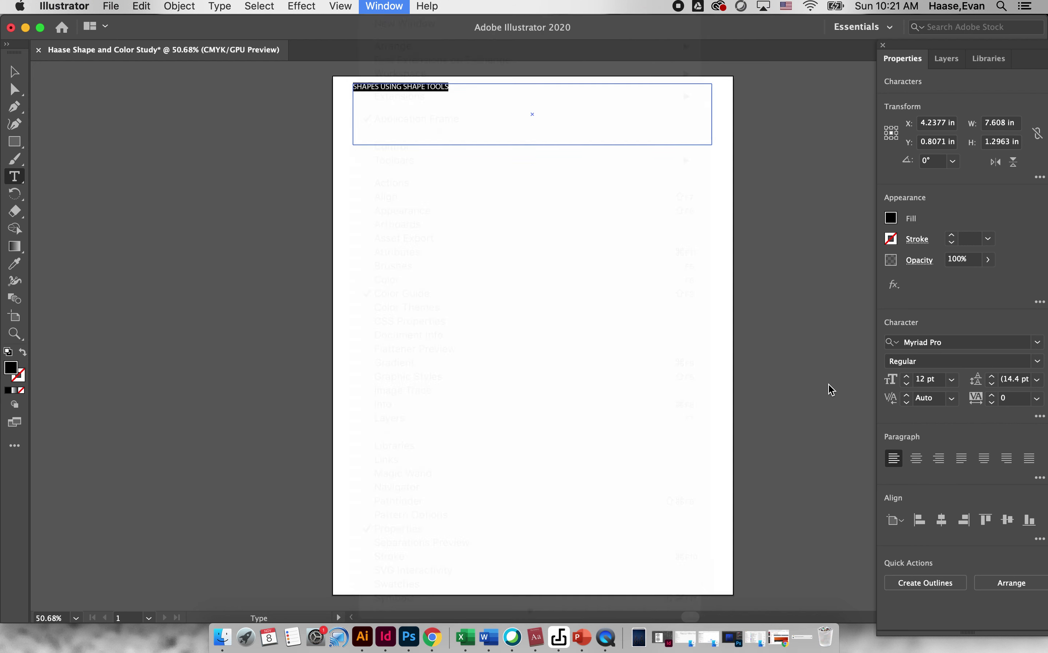
click(832, 389)
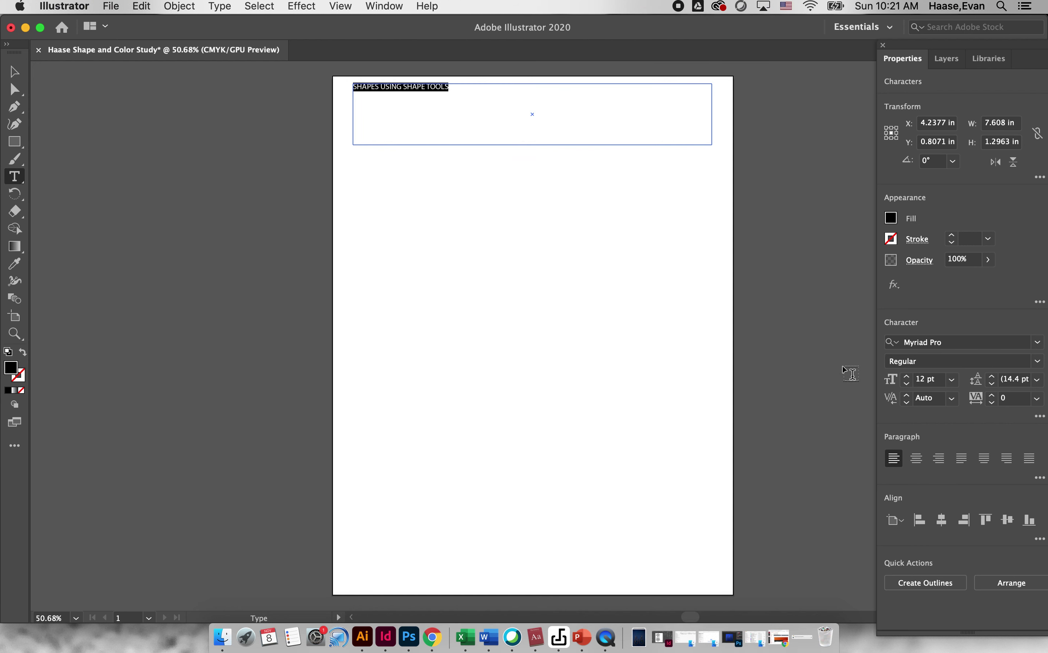
click(951, 380)
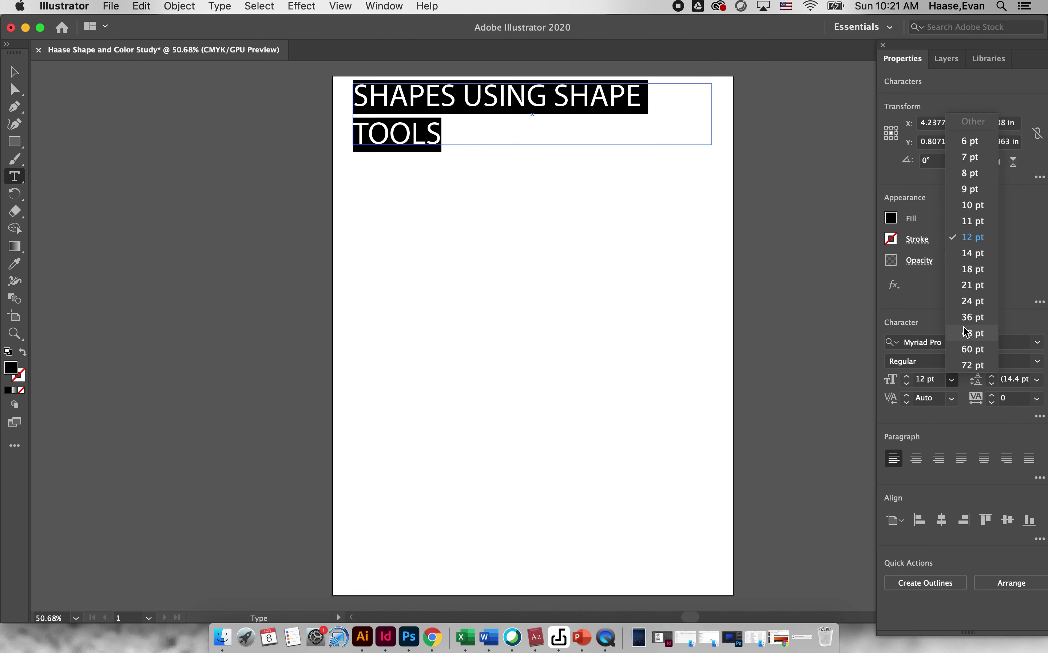
click(967, 317)
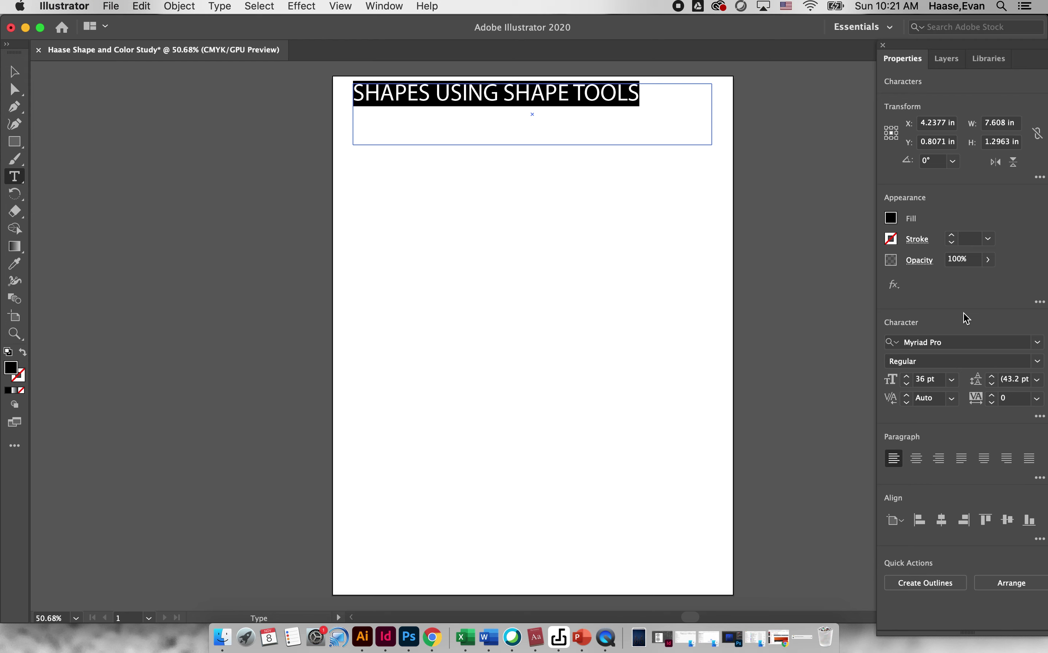
click(916, 459)
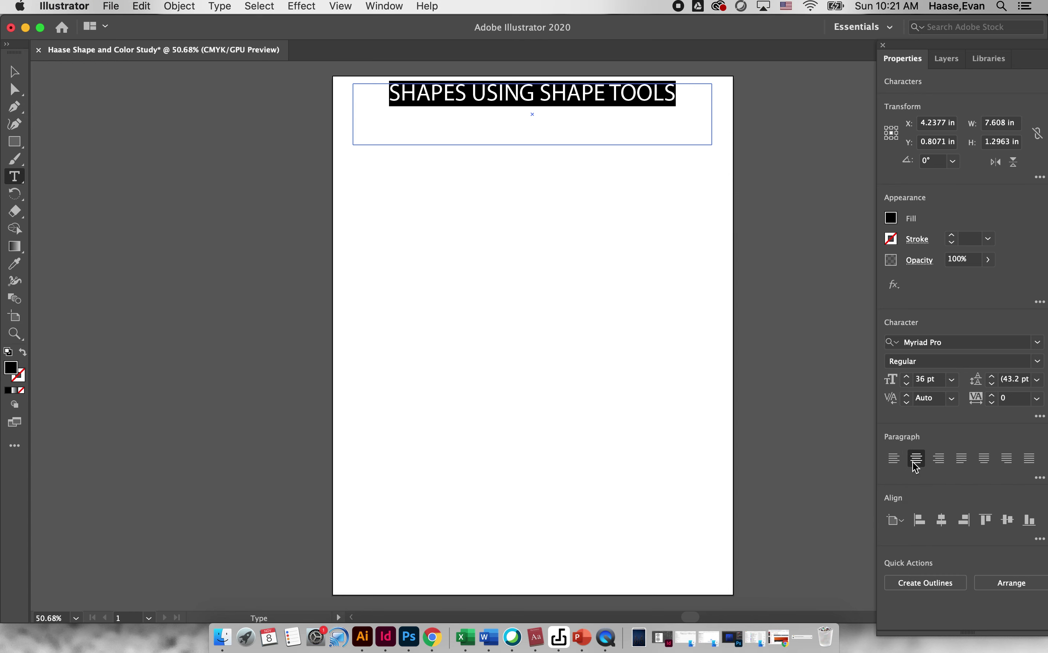
click(1038, 341)
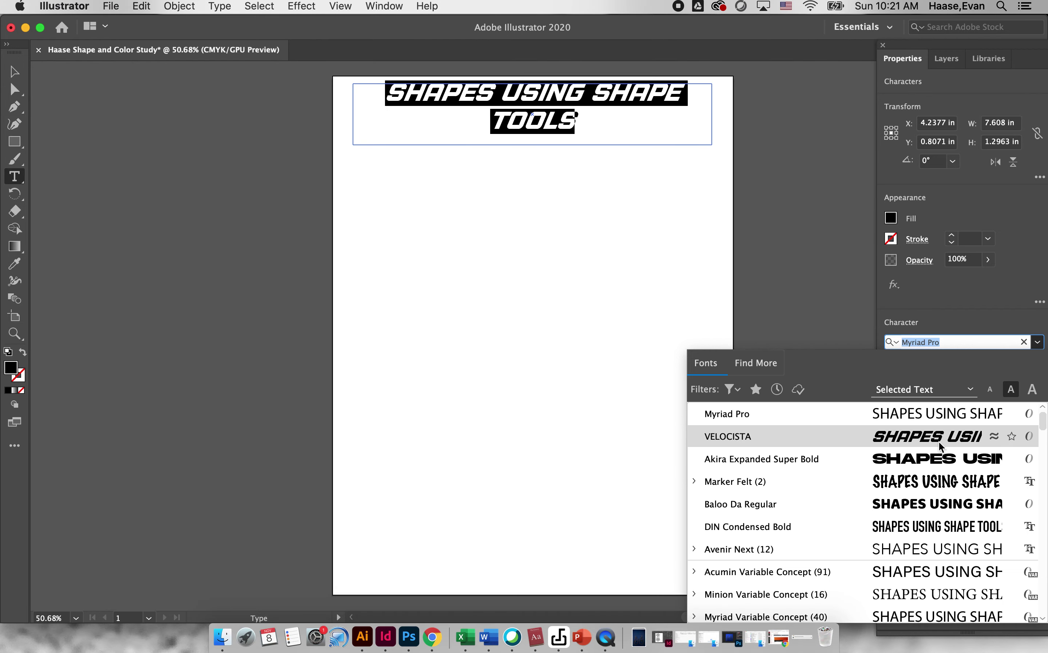
scroll(930, 523, down, 15)
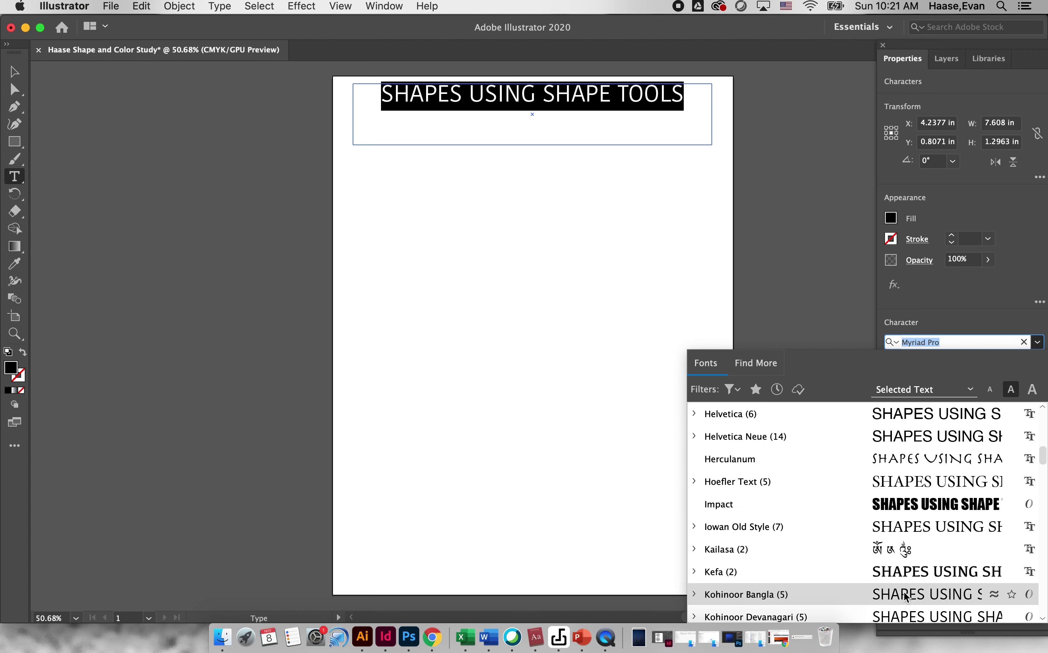
scroll(907, 595, up, 15)
click(904, 483)
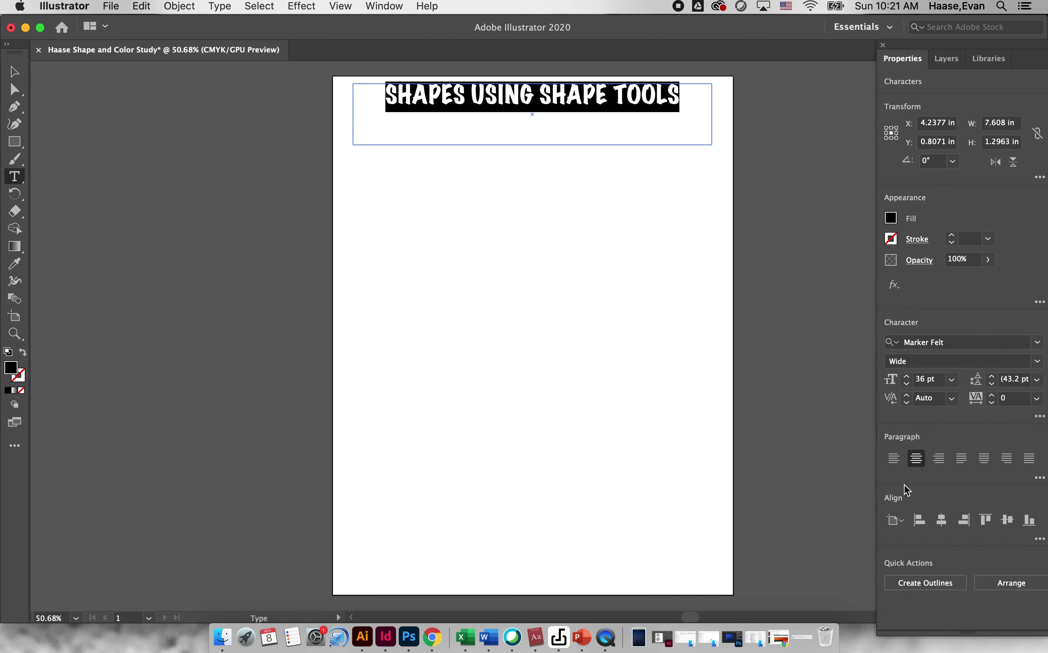
click(15, 71)
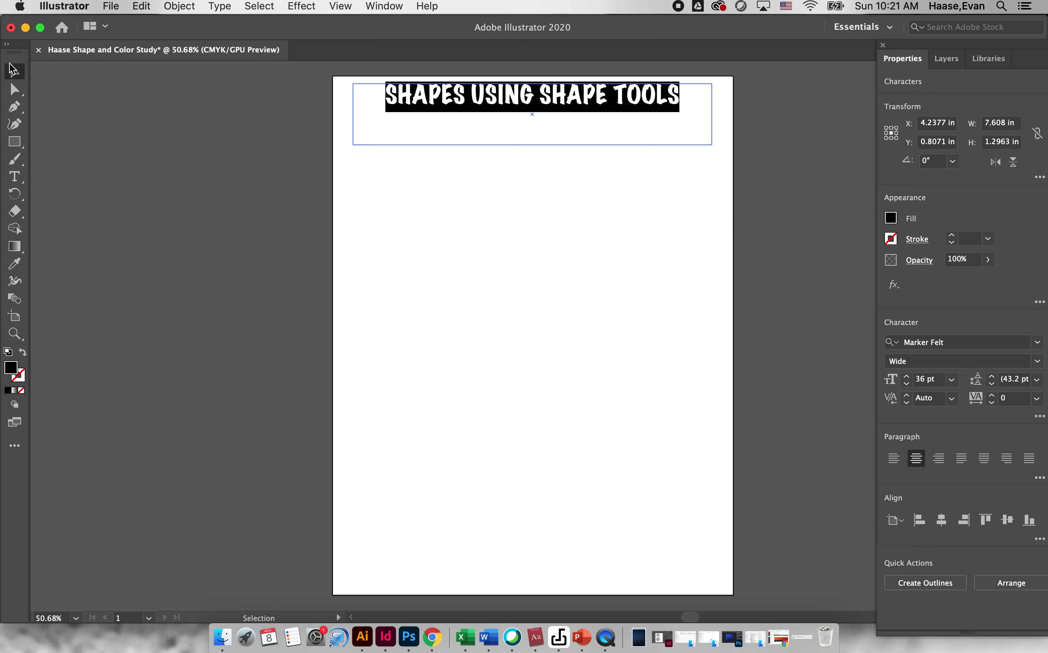
Deselect the heading and choose the Rectangle Tool from the shape flyout
click(386, 195)
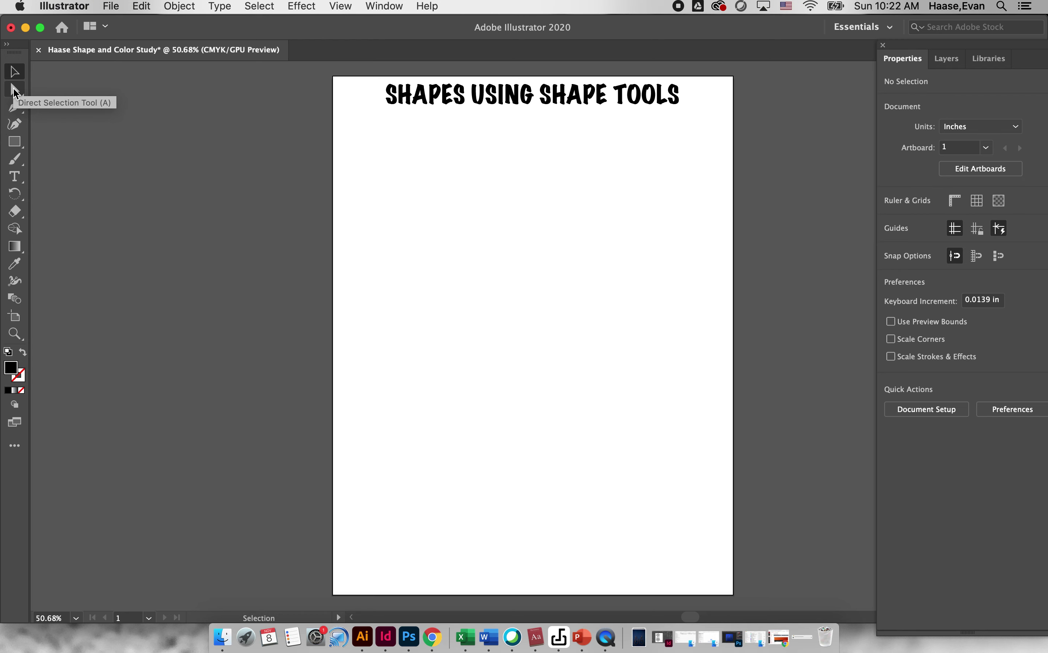
click(14, 147)
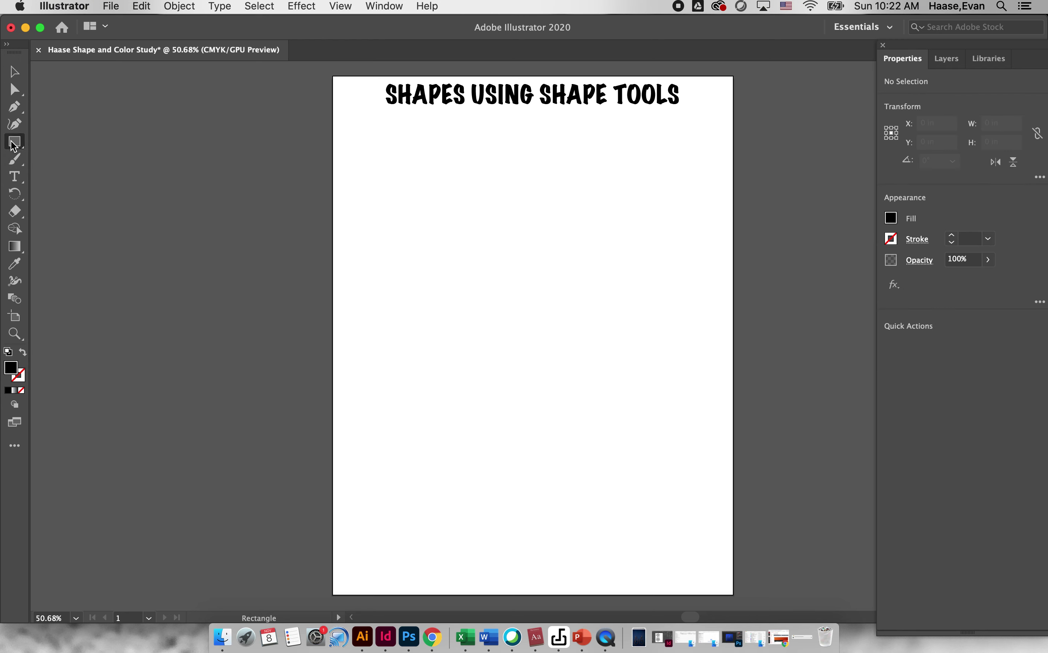
click(14, 144)
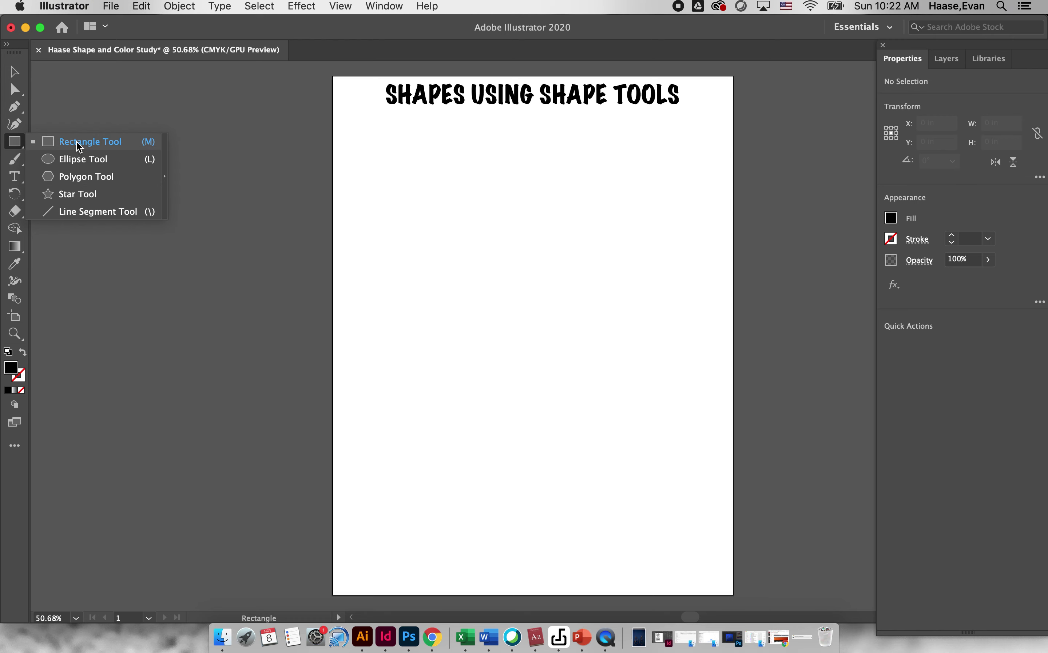
click(15, 147)
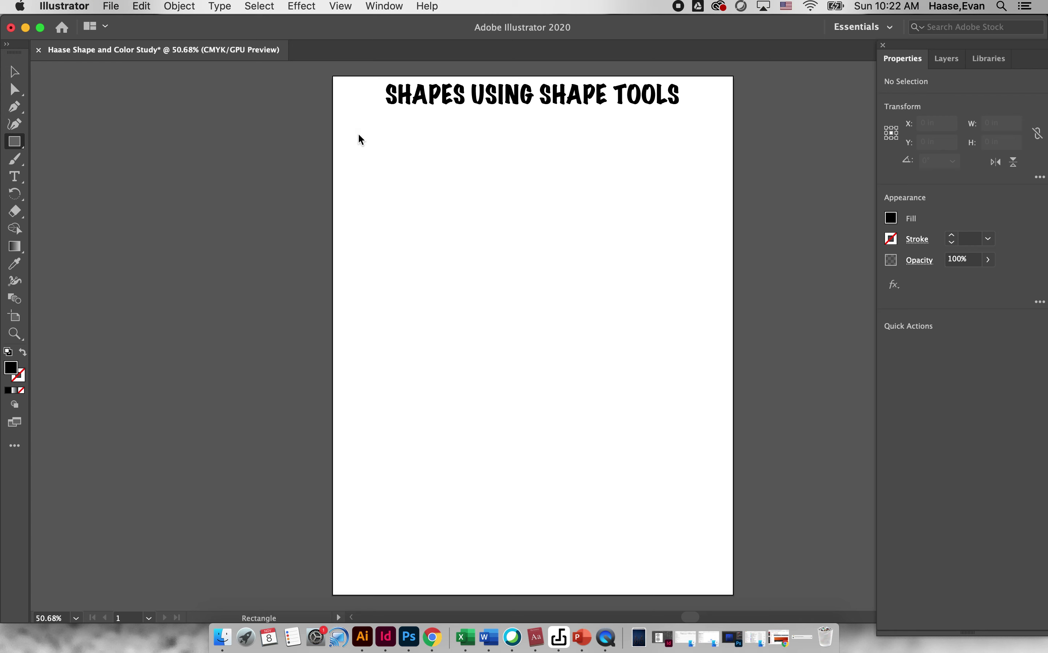
Draw a wide rectangle and a square, then a precise 2 in × 0.5 in rectangle
drag(358, 134, 447, 168)
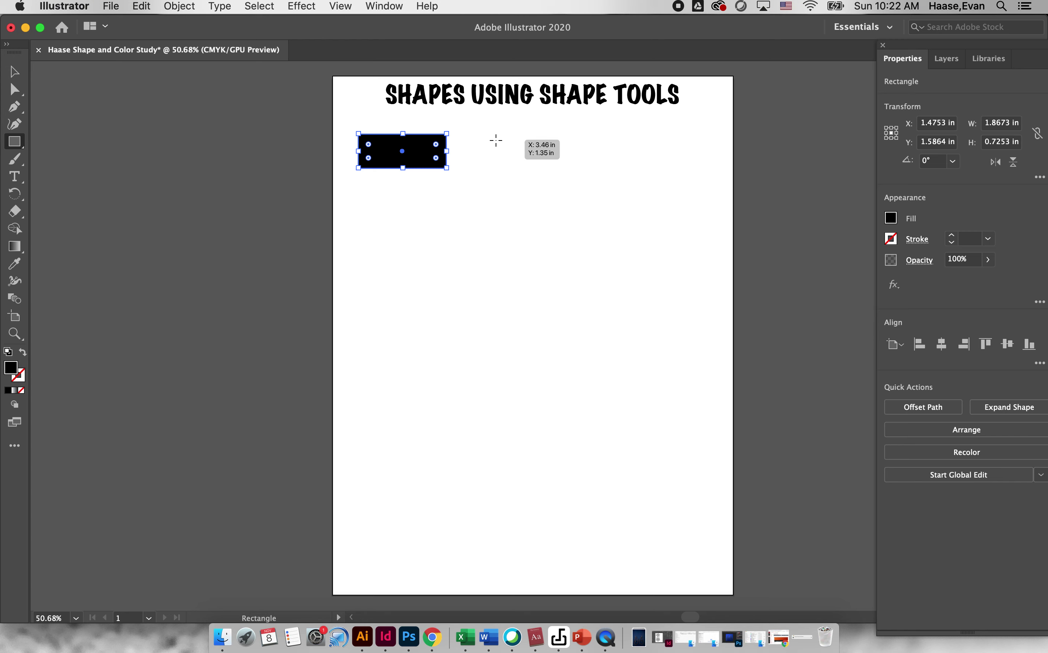
drag(489, 134, 554, 188)
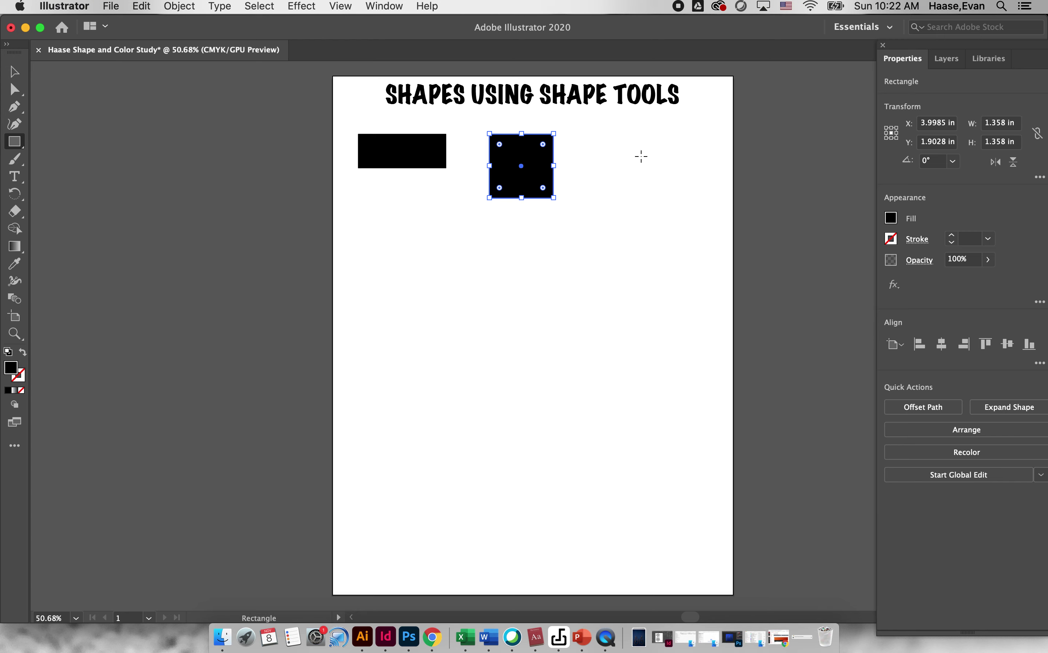
click(617, 157)
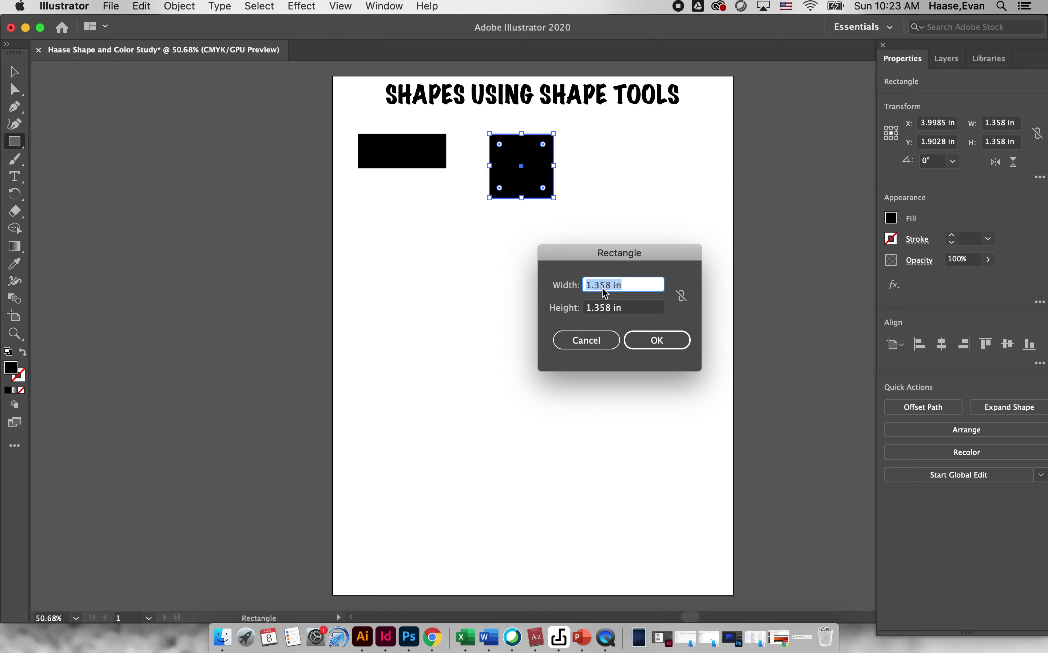
text(1)
key(shift+Left)
key(BackSpace)
text(2)
key(Tab)
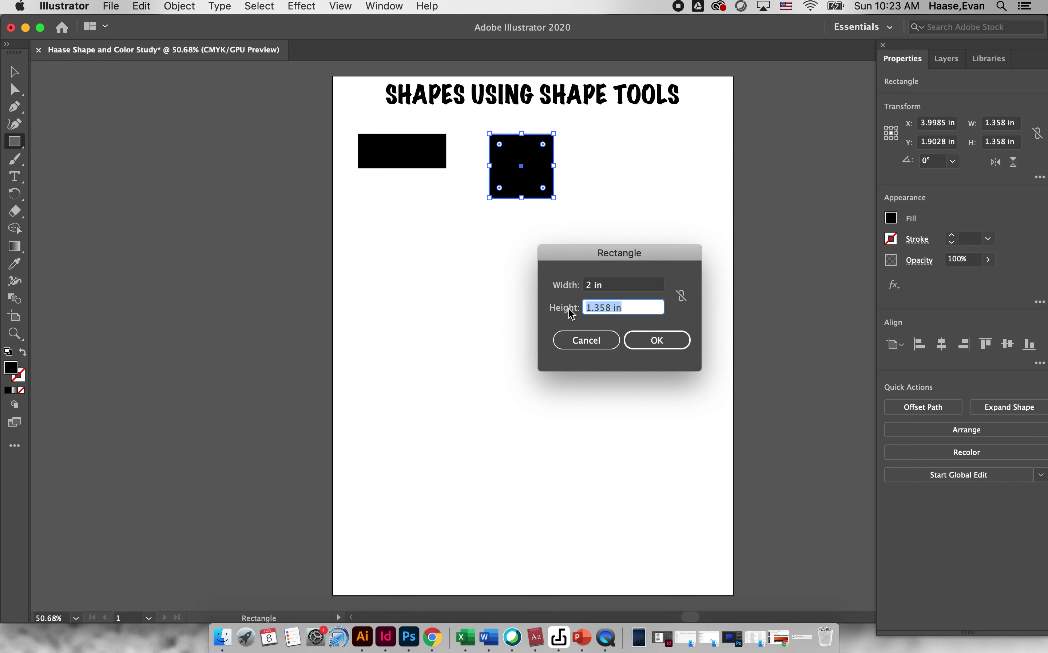
key(BackSpace)
text(.5)
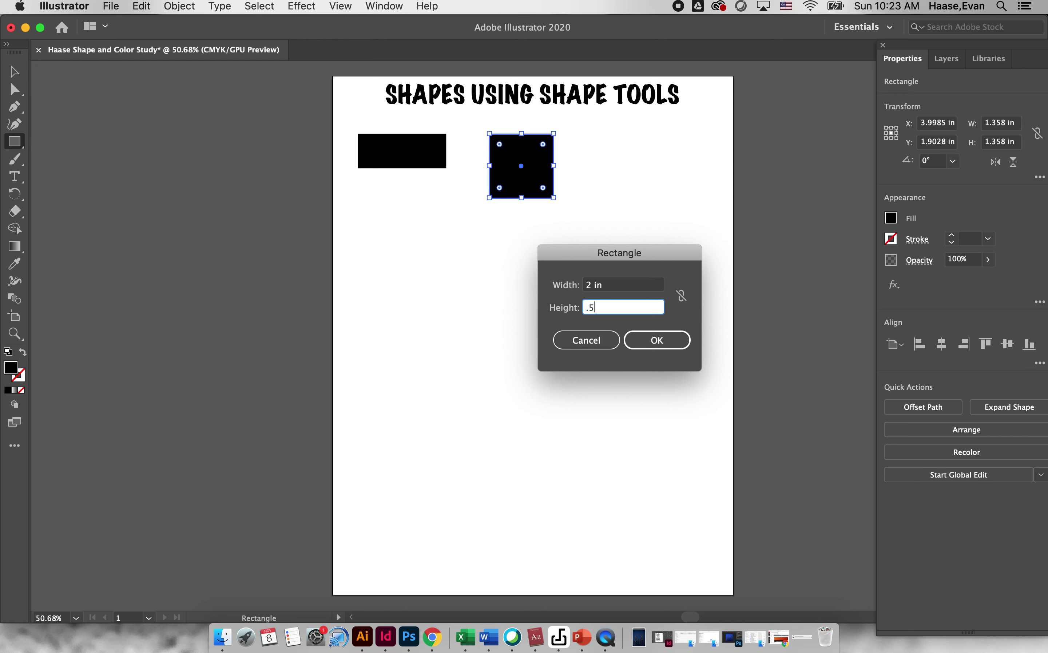
click(662, 348)
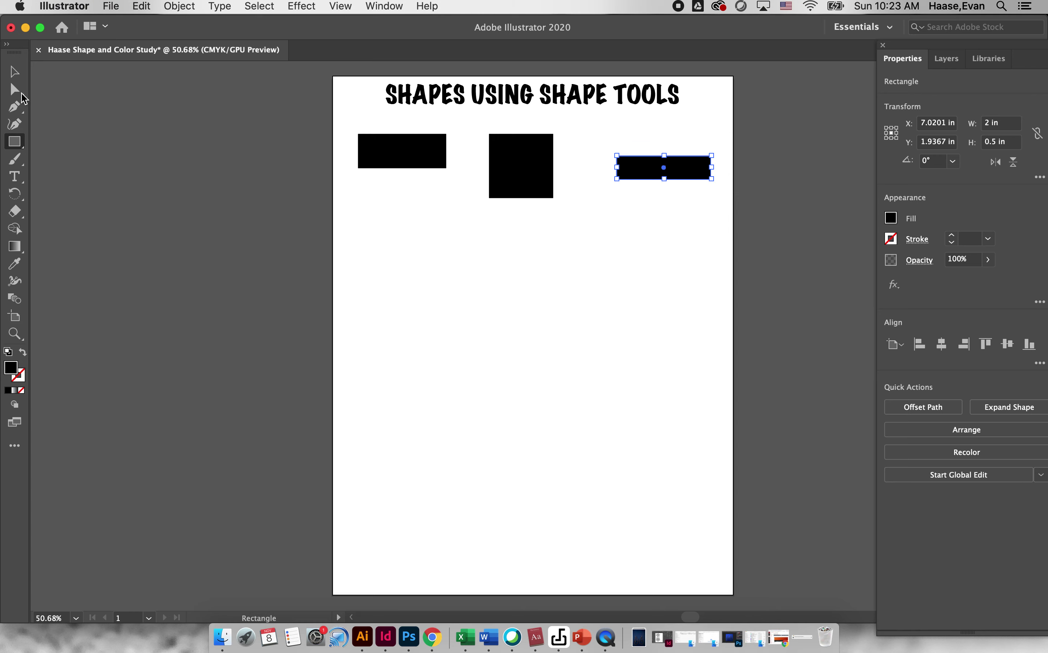
Move the 2 × 0.5 in bar left beside the square and select the left rectangle
click(14, 72)
drag(645, 165, 623, 154)
click(620, 270)
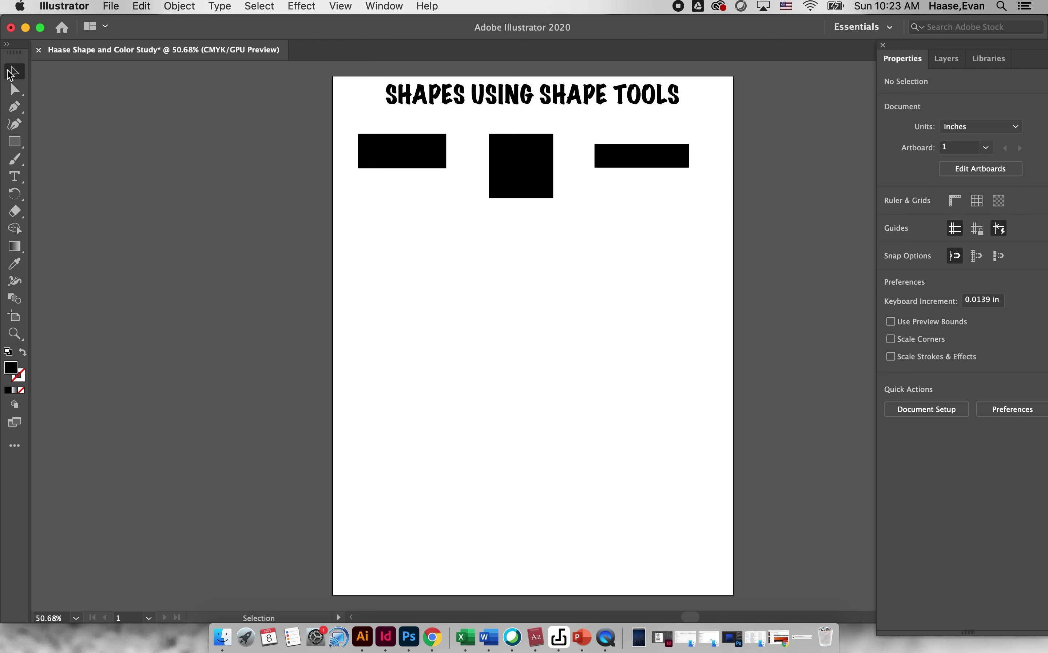
click(382, 148)
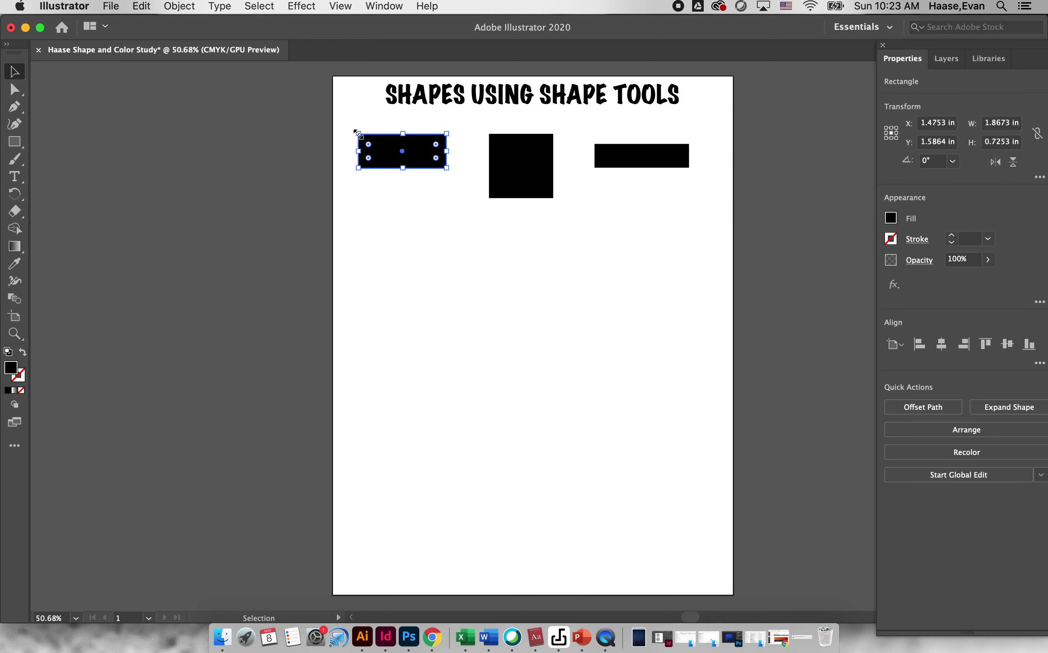
Squash, rotate 270° and widen the left rectangle into a 0.5151 × 1.9753 in vertical bar
drag(357, 134, 352, 183)
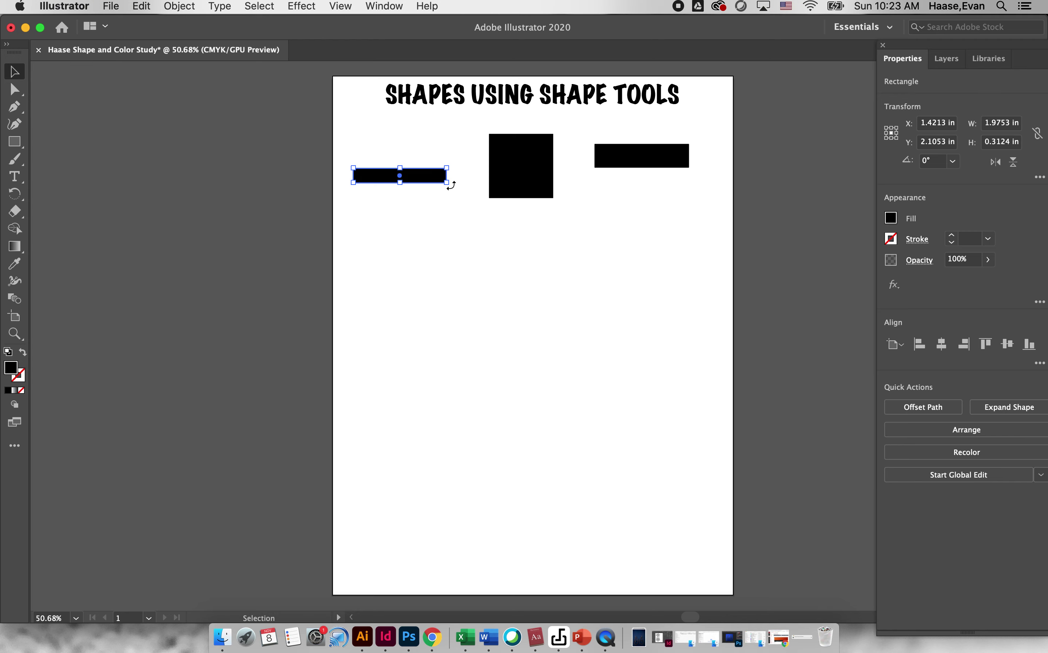
drag(451, 185, 382, 286)
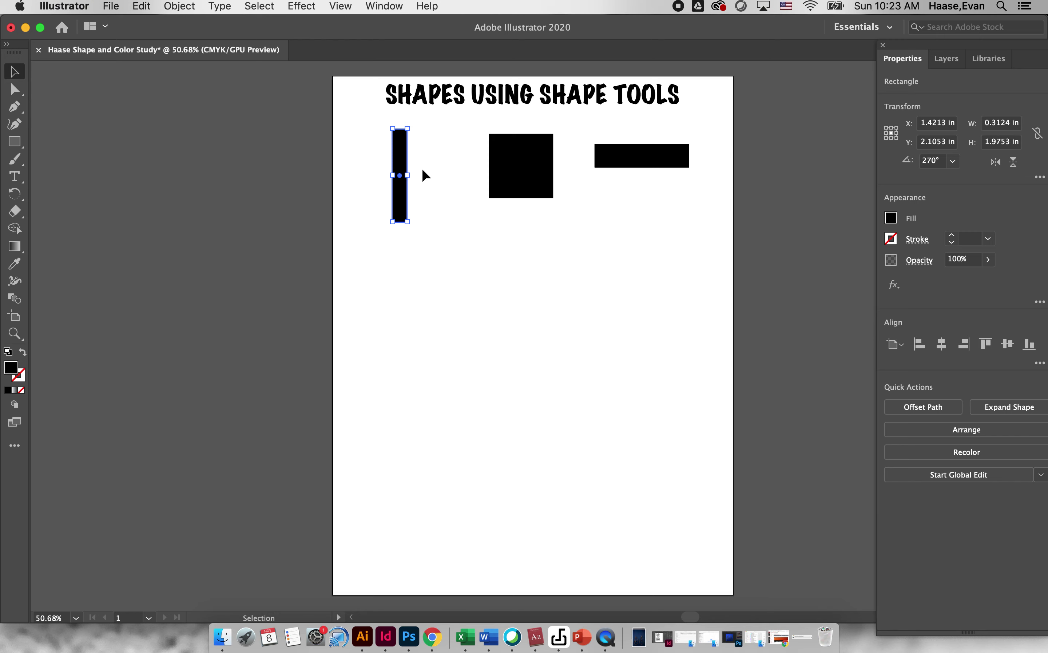
mouse_move(407, 175)
mouse_down()
mouse_move(430, 174)
mouse_move(417, 174)
mouse_up()
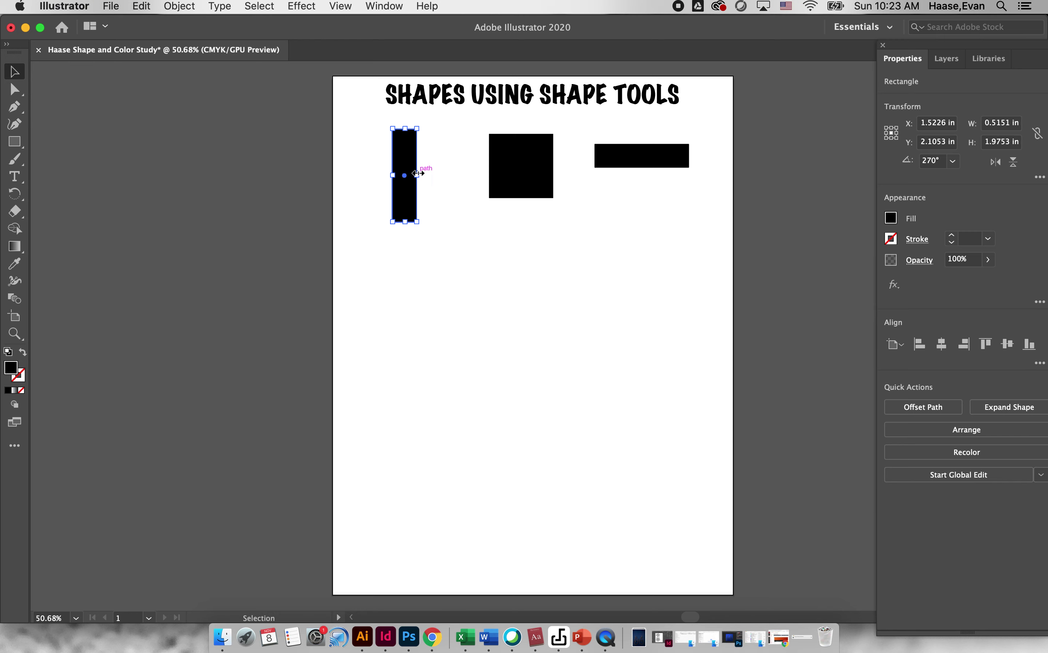
Line up the square and wide bar beside the vertical bar, then reselect the bar
drag(526, 152, 512, 161)
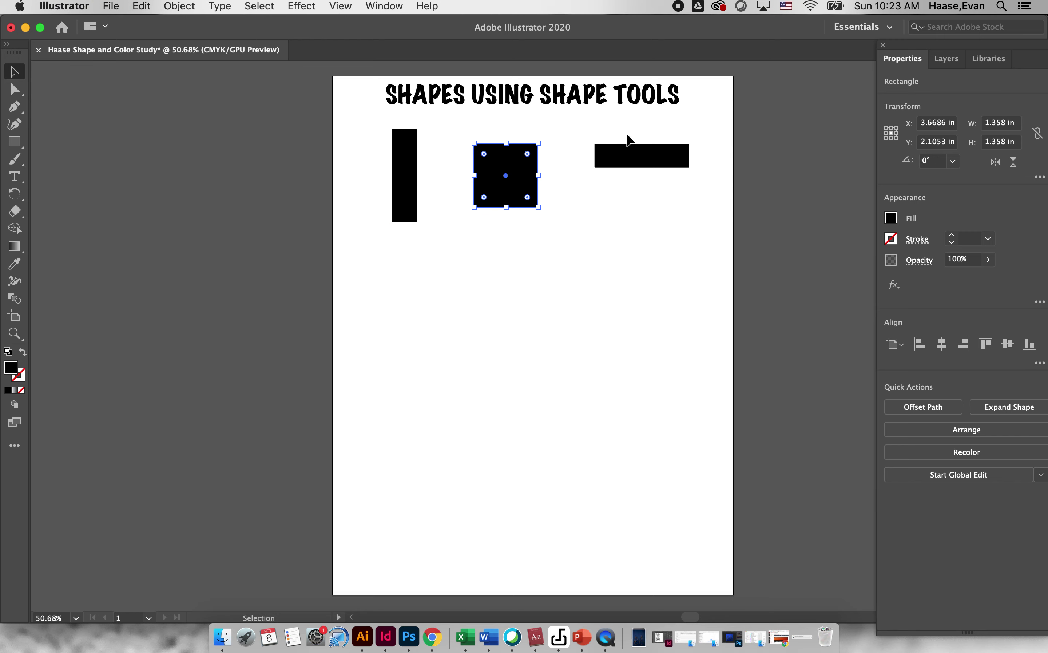
drag(631, 157, 632, 172)
mouse_move(524, 173)
mouse_down()
mouse_move(543, 173)
mouse_move(535, 171)
mouse_up()
click(409, 171)
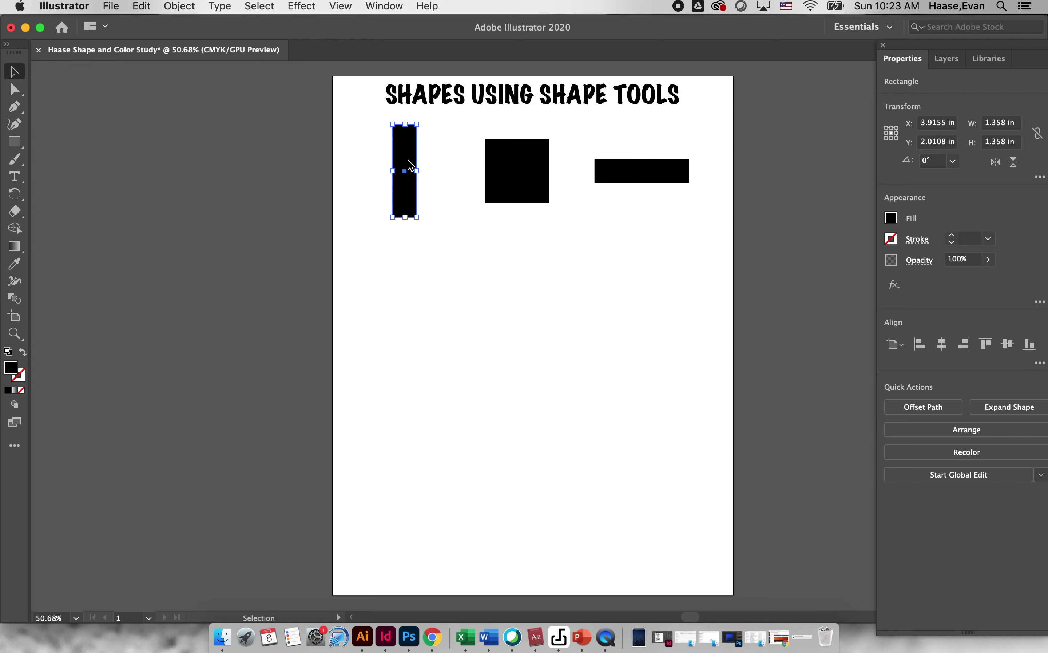
Draw an oval below the vertical bar and a circle below the square with the Ellipse tool
click(15, 141)
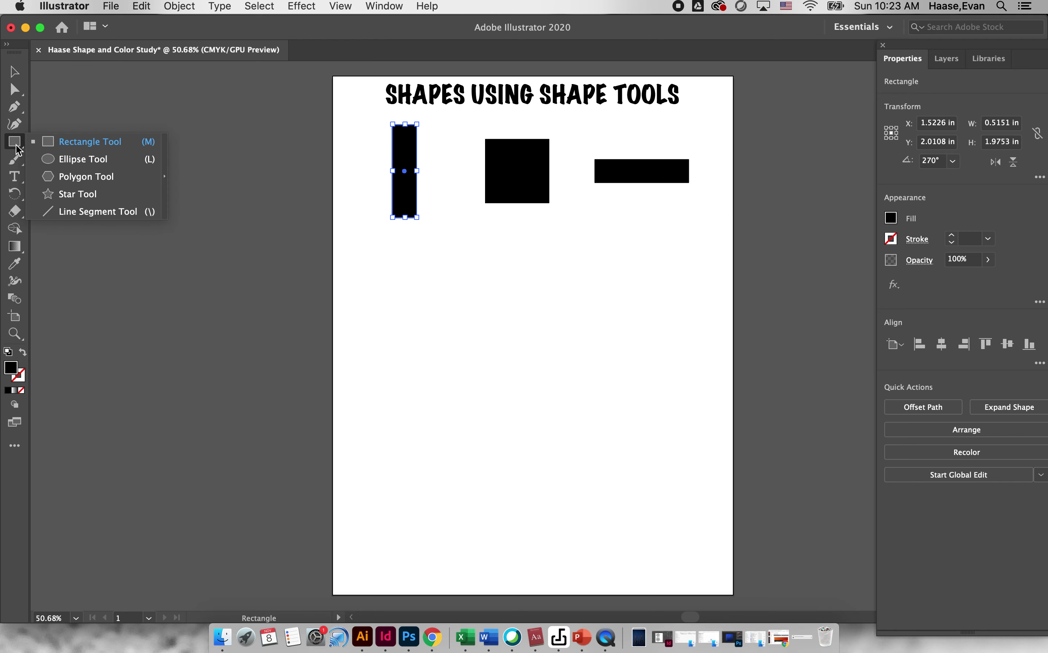
click(82, 159)
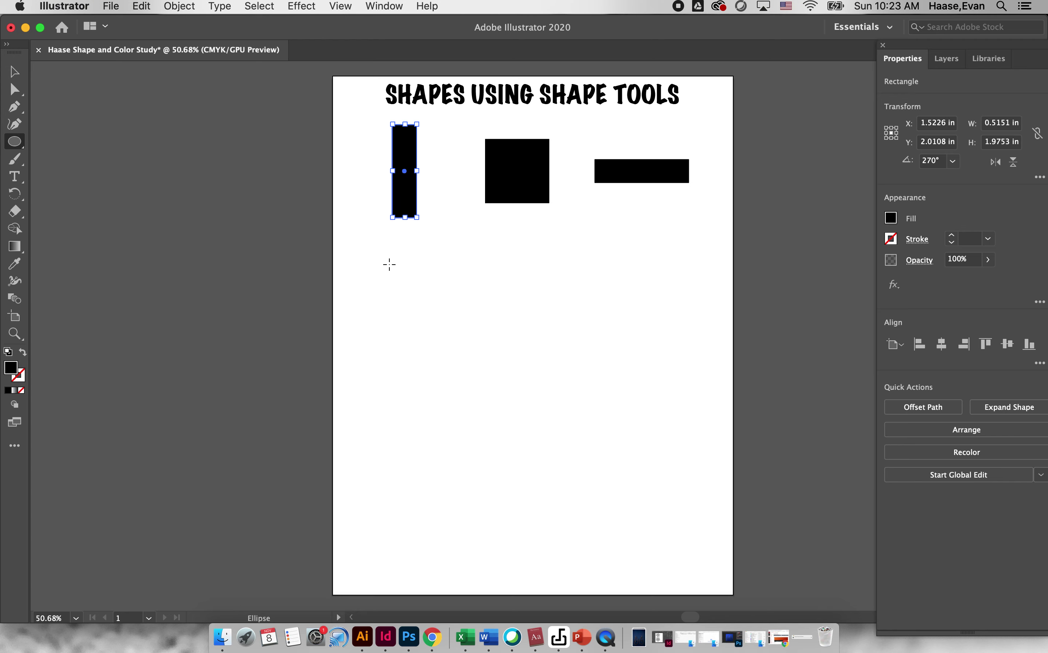
drag(389, 259, 417, 279)
click(14, 71)
click(14, 141)
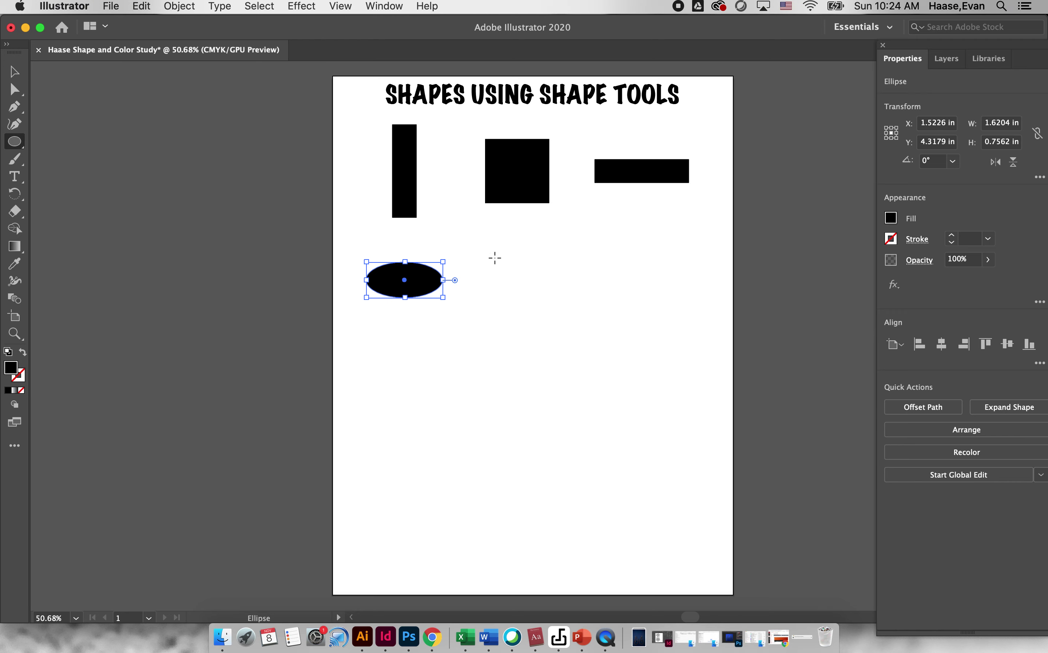
drag(488, 250, 548, 298)
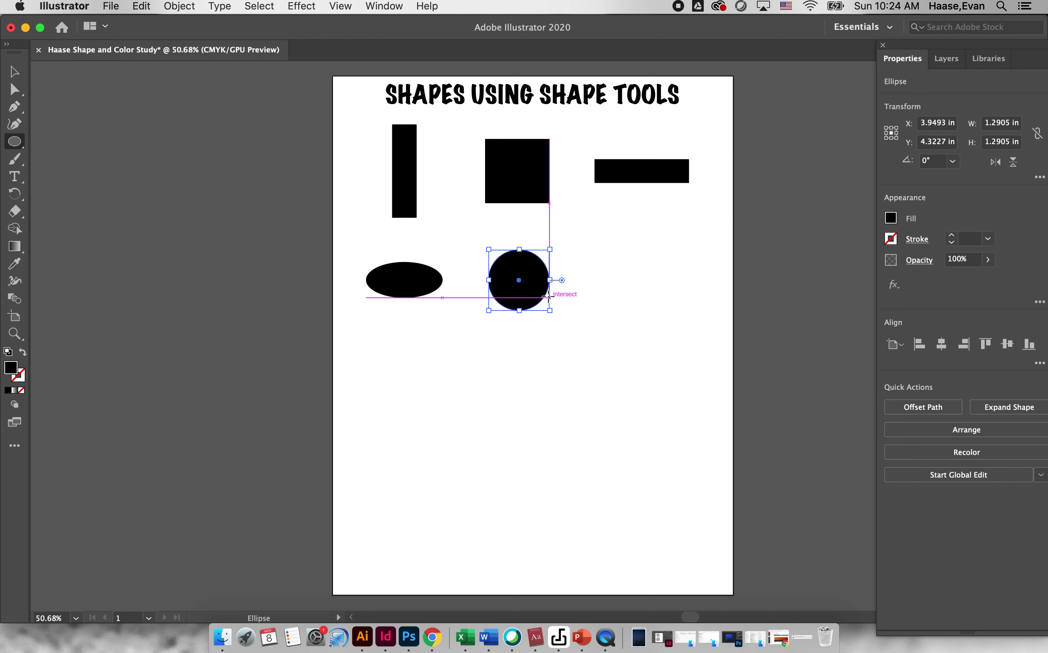
Add a 2 in × 0.5 in ellipse and align the three ellipses into a row
click(633, 277)
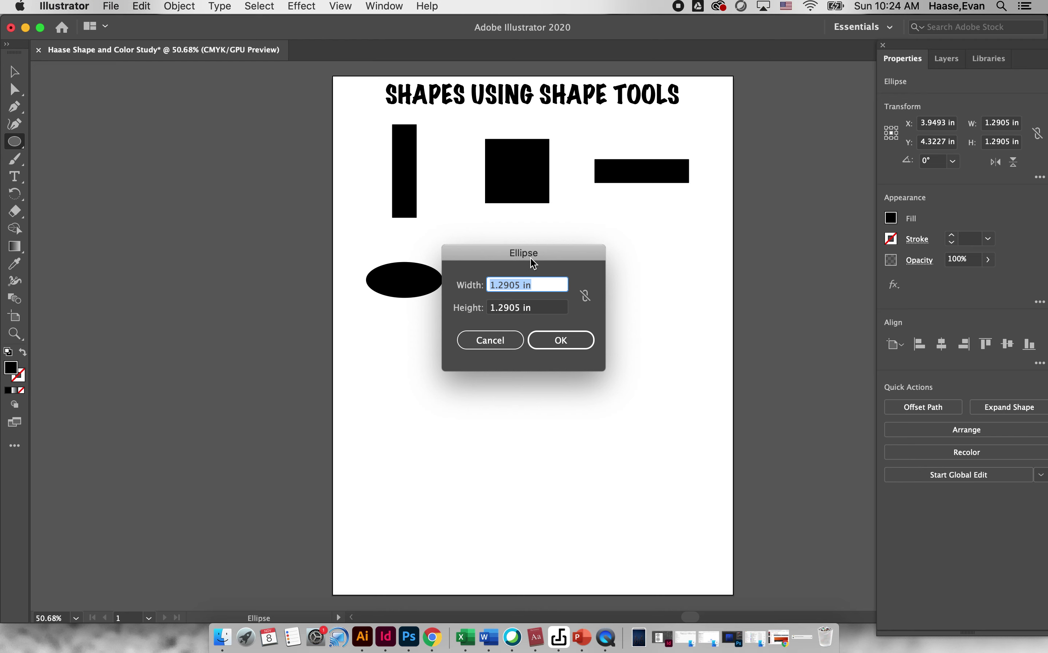
text(2)
key(Tab)
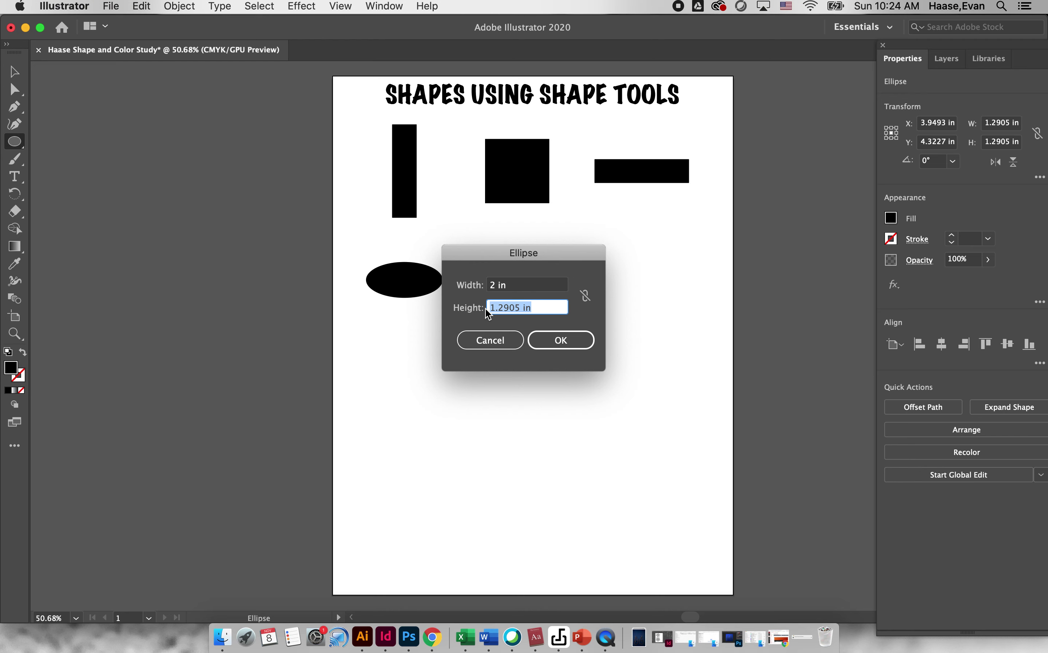
text(.5)
click(552, 341)
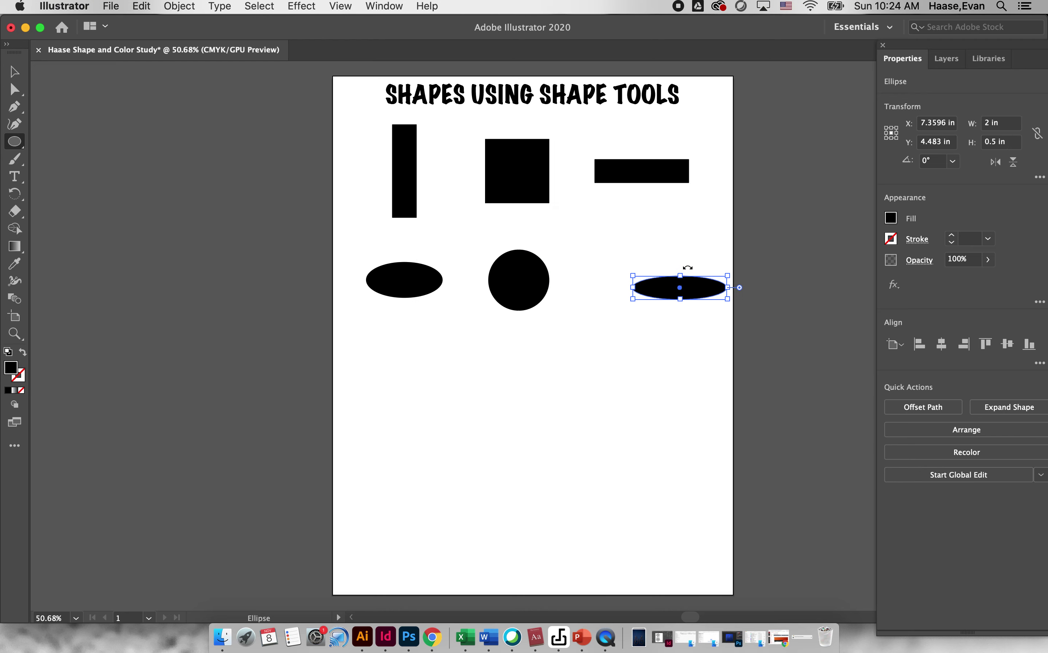
click(14, 74)
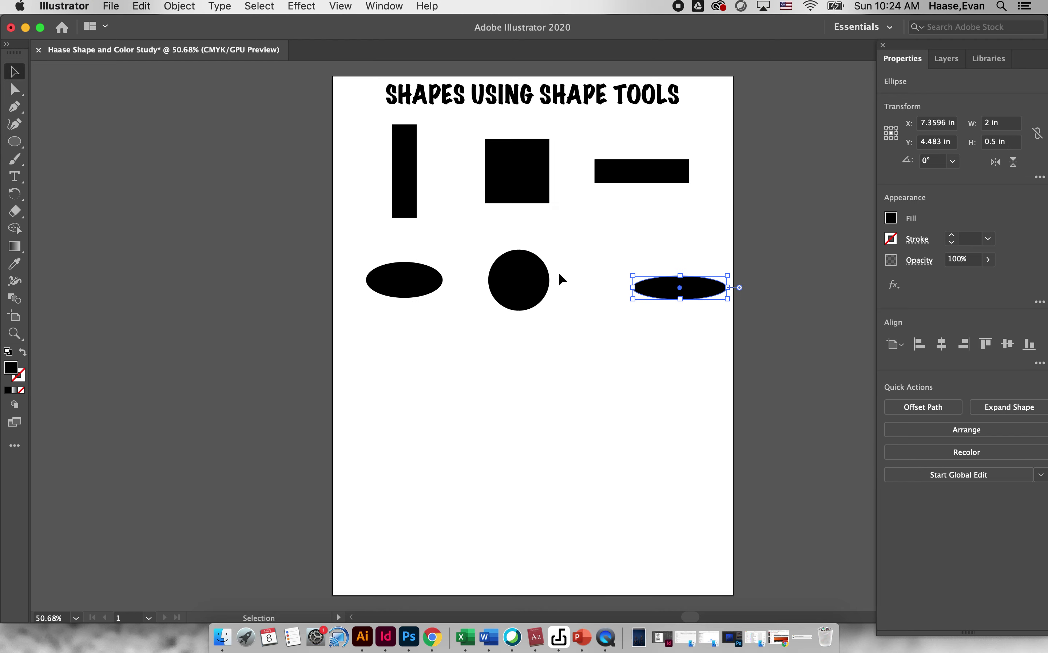
drag(682, 288, 657, 277)
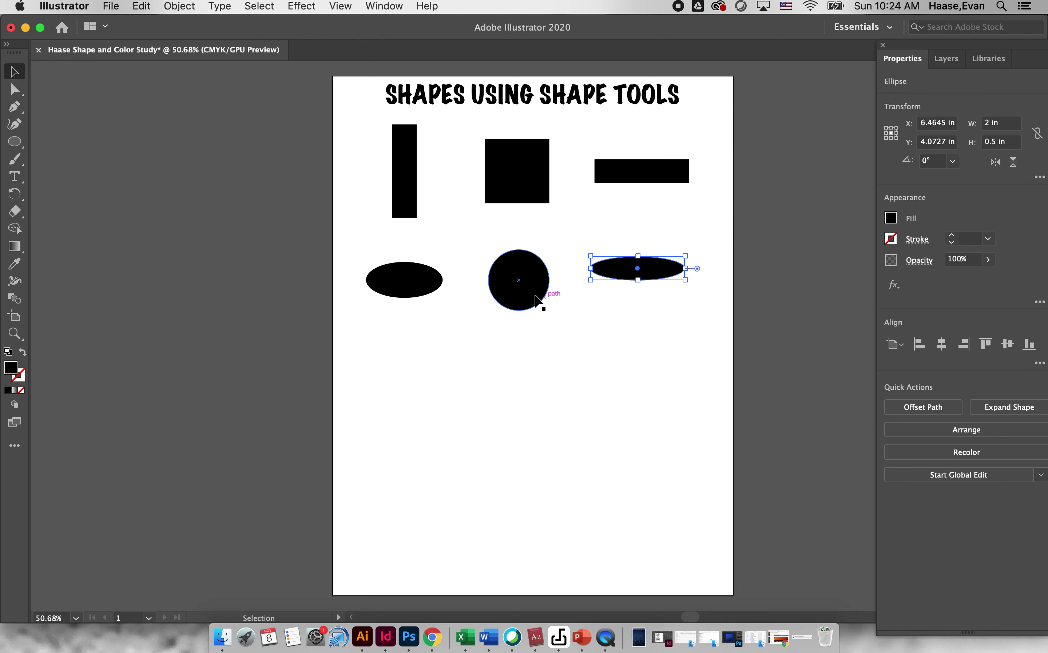
drag(543, 300, 549, 288)
drag(411, 285, 415, 280)
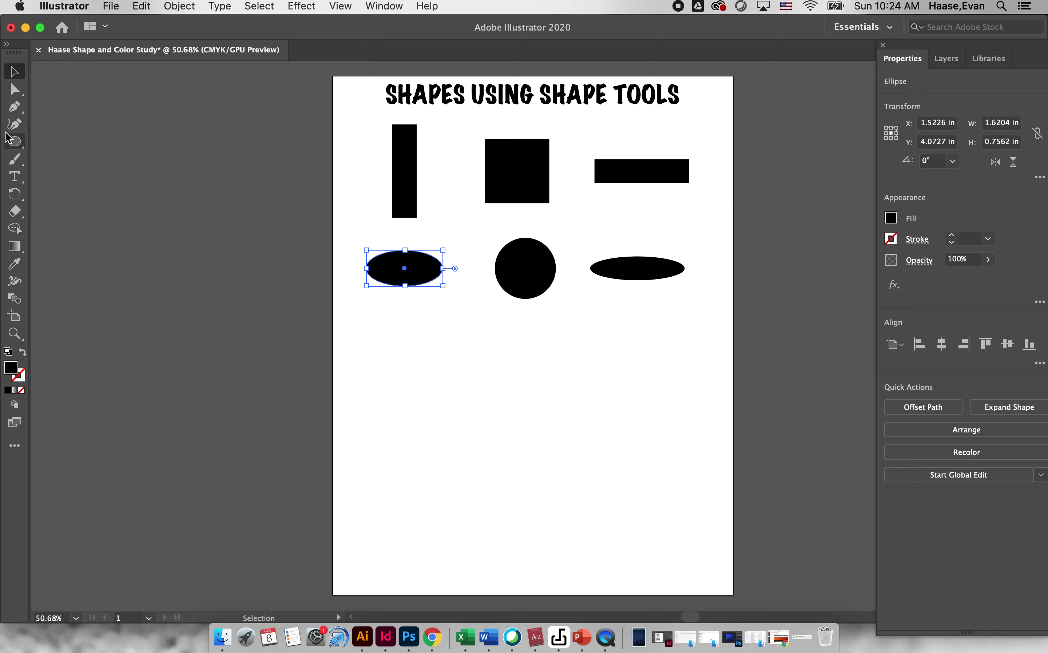
click(14, 141)
Draw a triangle below the oval with the Polygon tool and nudge it into place
click(14, 142)
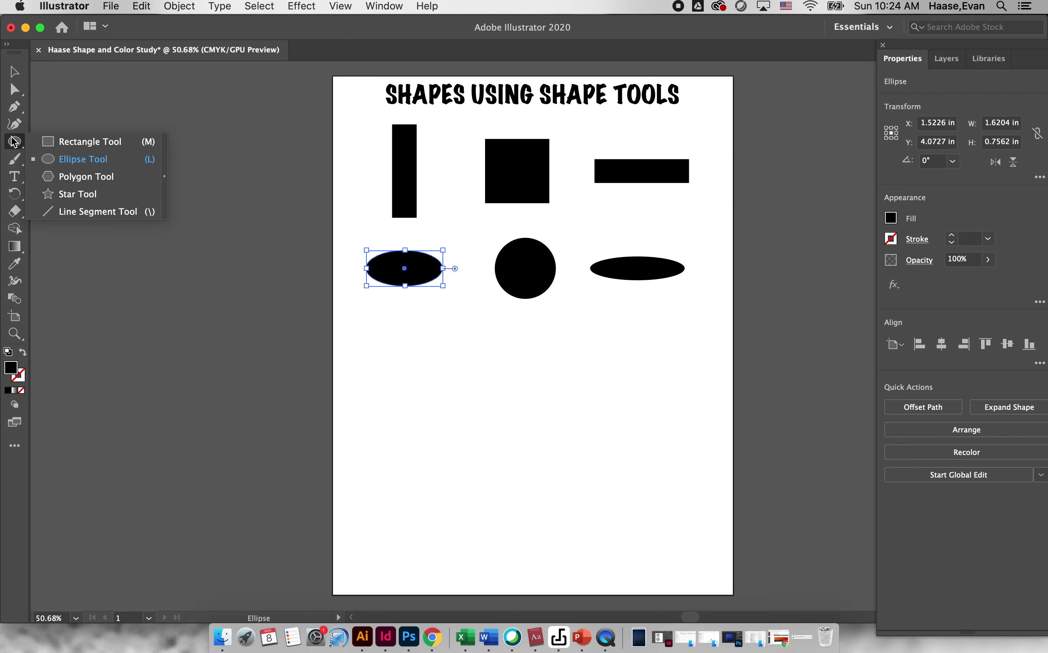
click(99, 177)
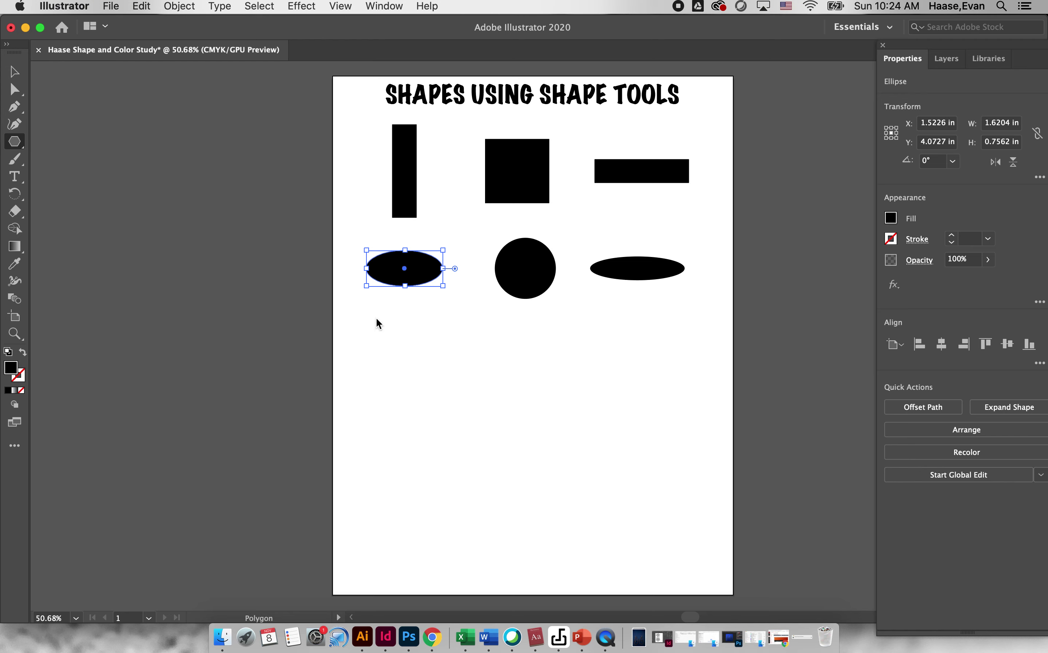
drag(392, 322, 392, 365)
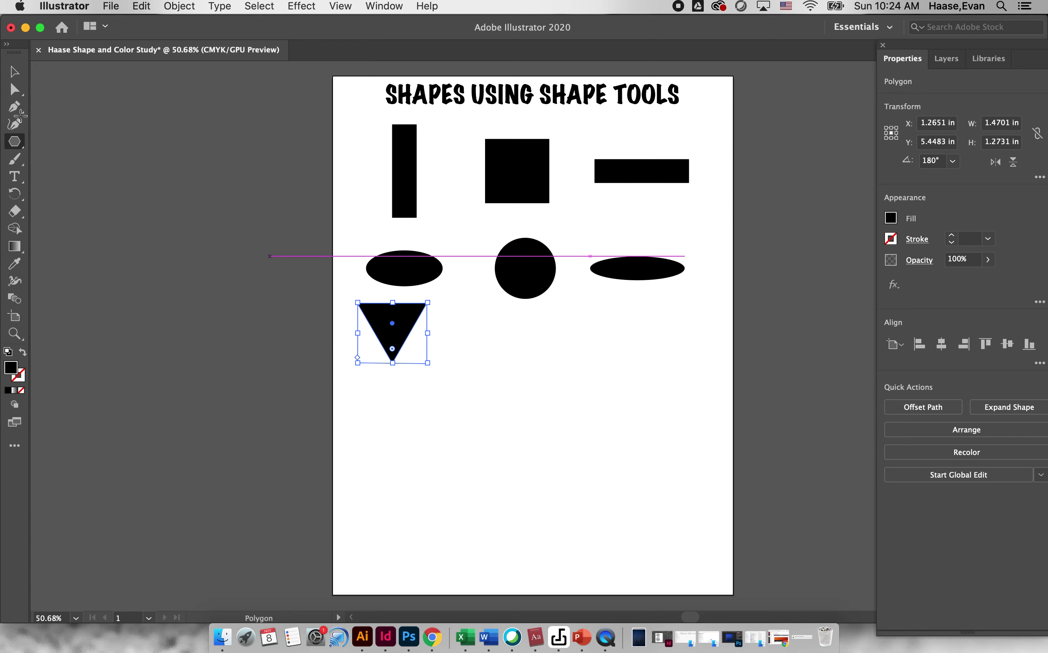
click(14, 72)
drag(411, 320, 420, 333)
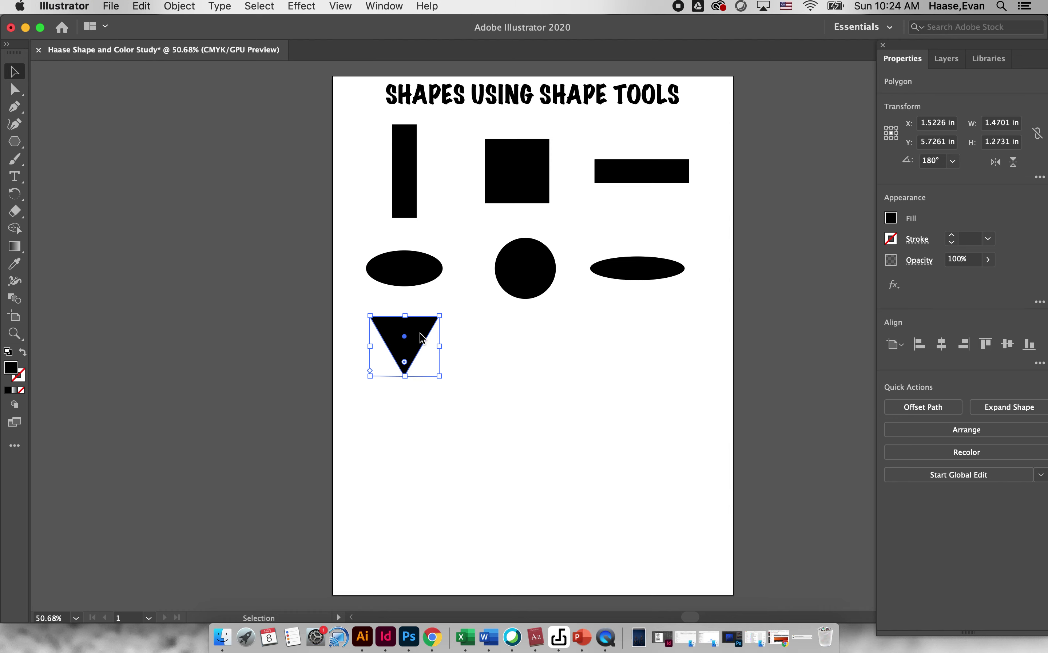
click(443, 325)
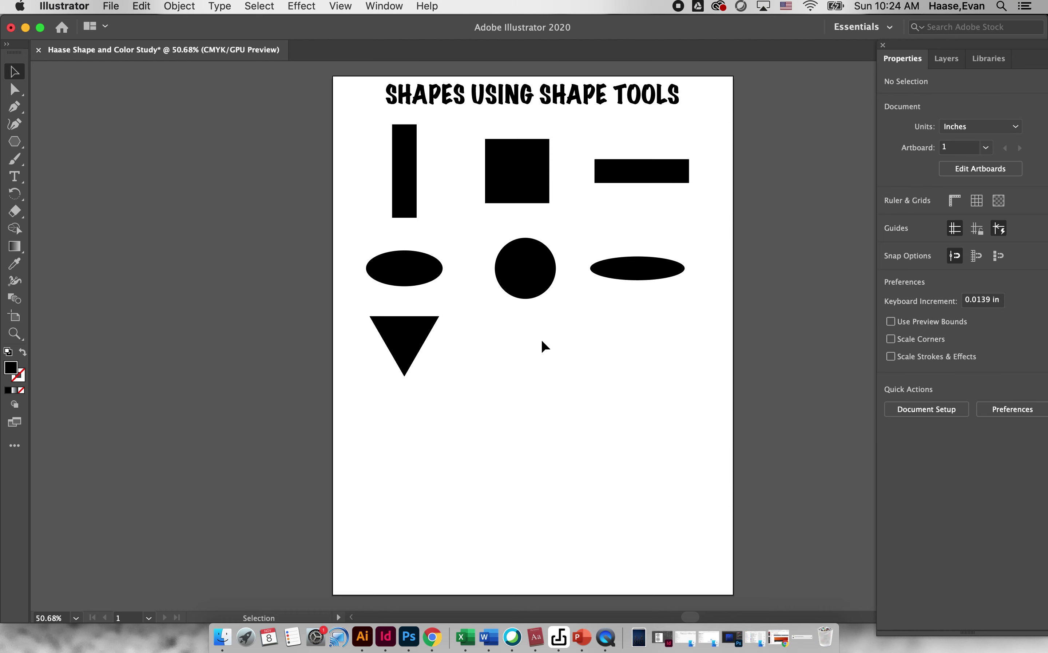
Draw a second, tilted triangle below the circle and move it right
click(16, 146)
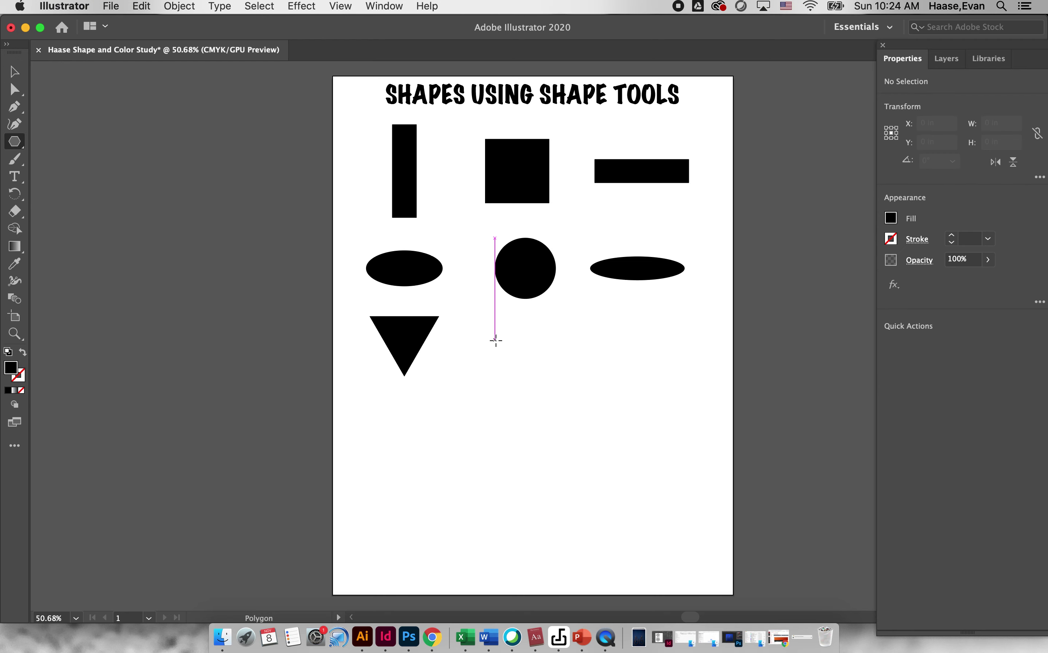
drag(496, 341, 518, 370)
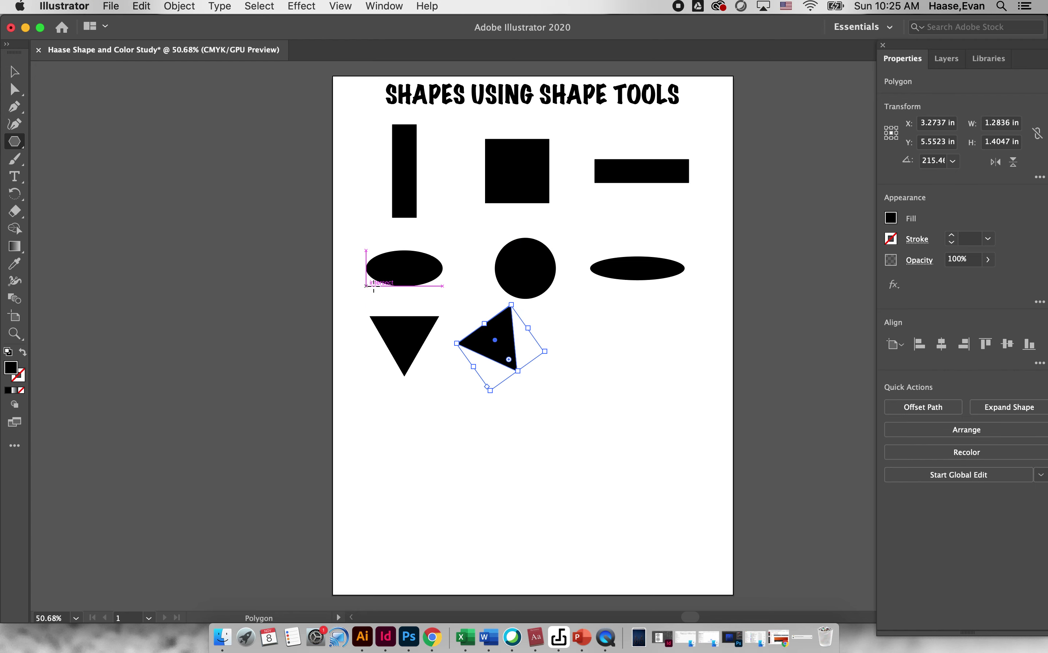
click(14, 71)
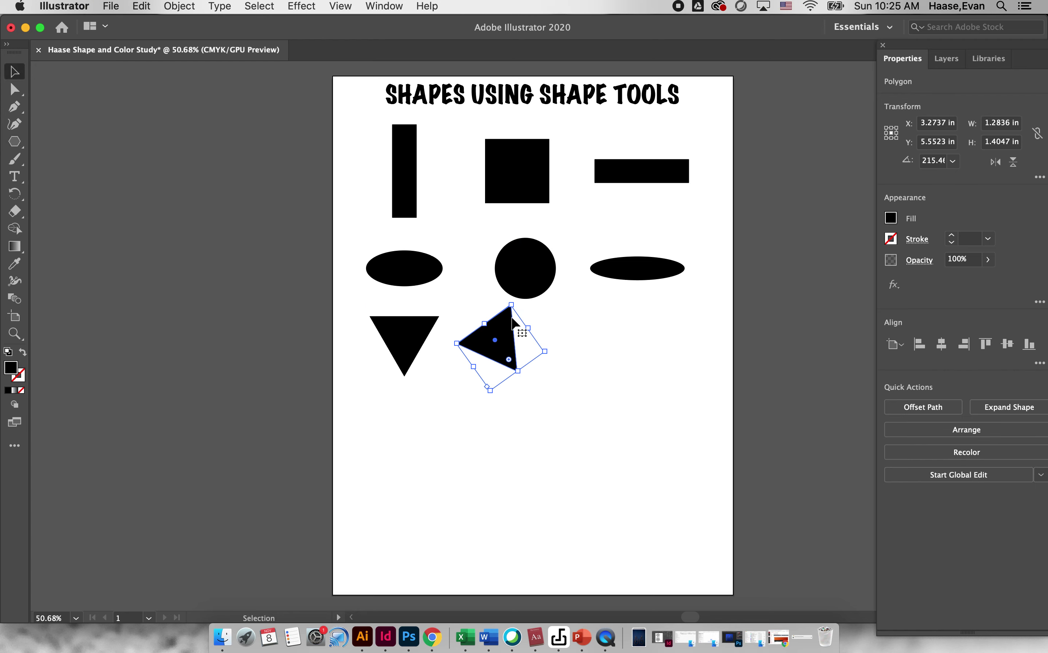
drag(515, 319, 544, 327)
Stretch the downward-pointing triangle tall and narrow, then nudge both triangles into position
click(411, 343)
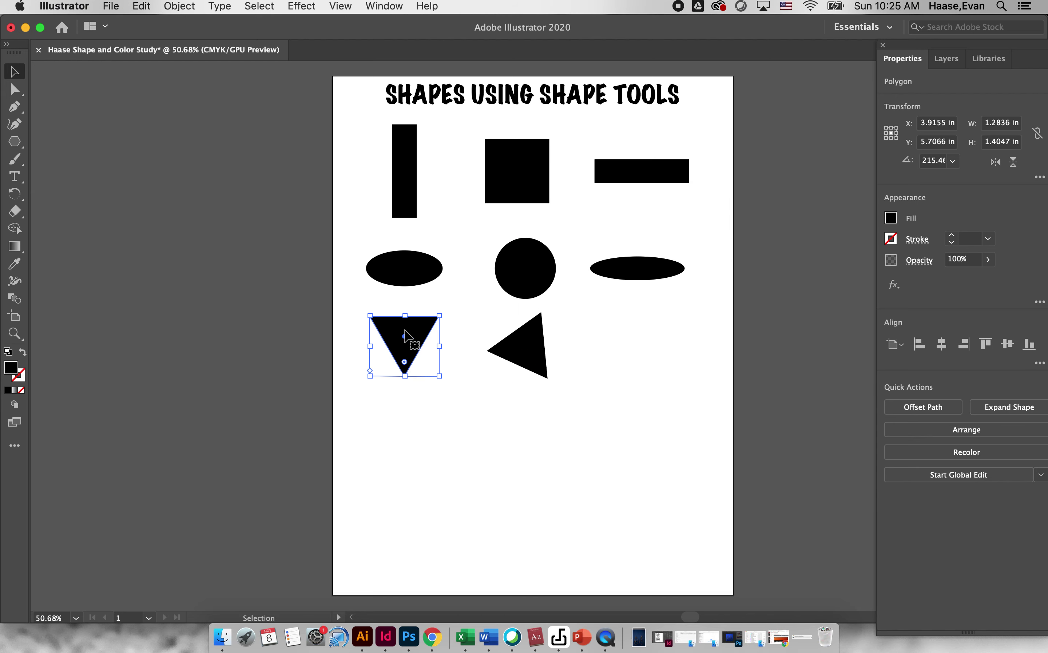
drag(445, 346, 388, 405)
click(443, 348)
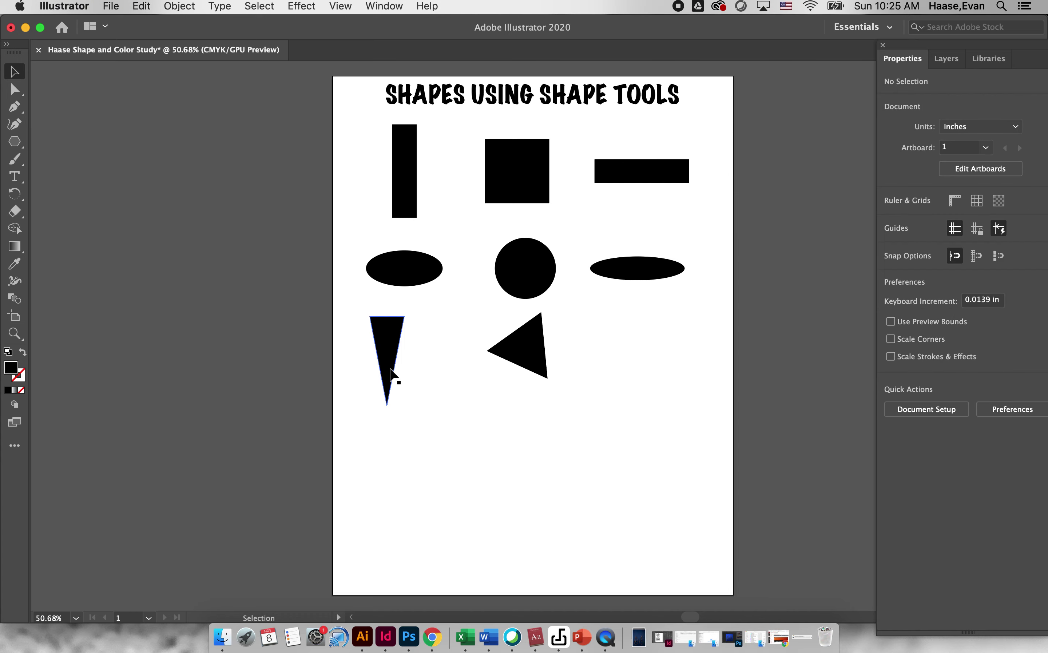
drag(392, 365, 407, 363)
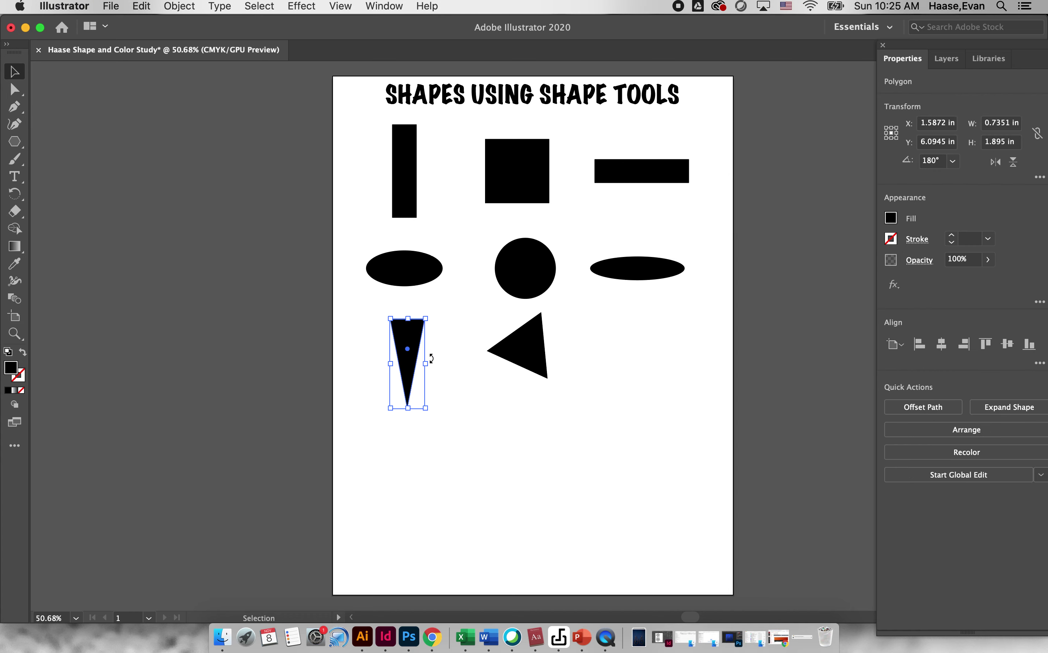
drag(503, 346, 498, 356)
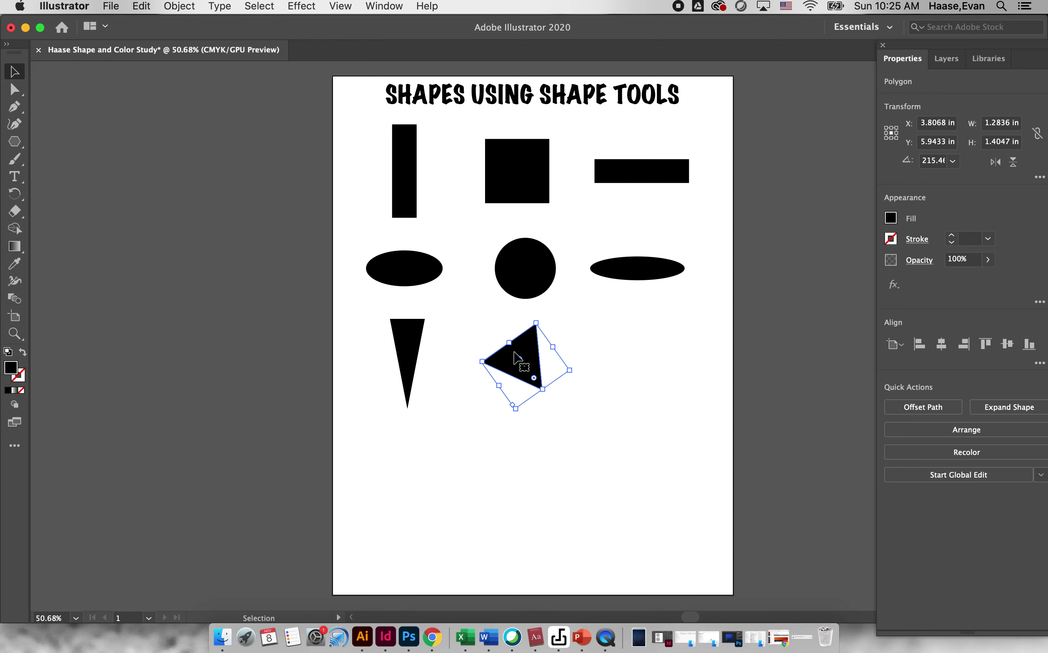
click(8, 144)
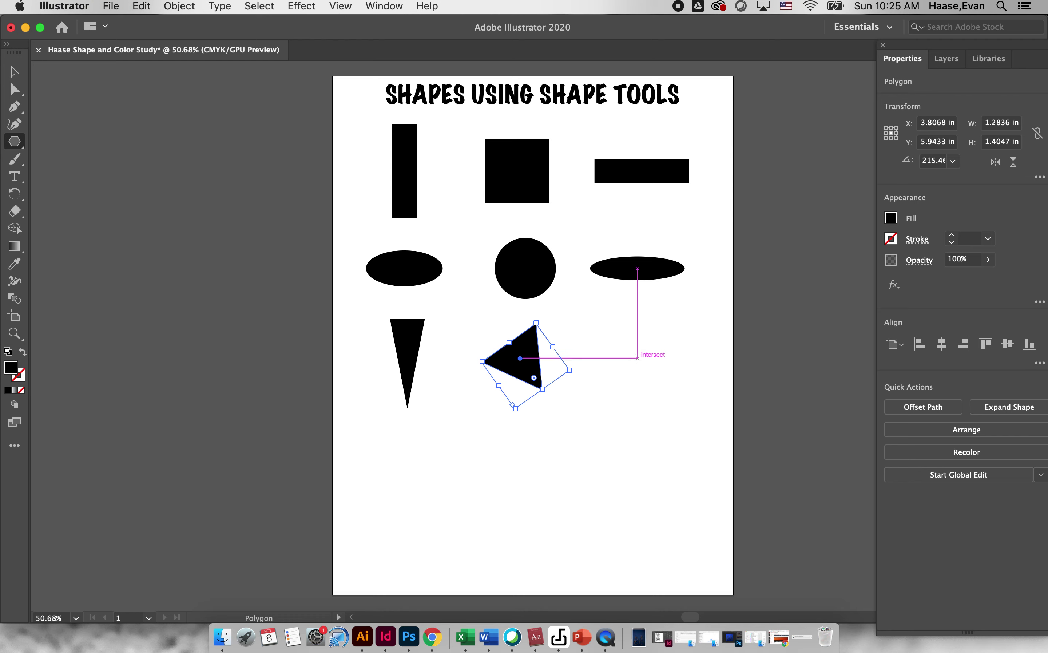
Create a polygon with a 1 in radius and 8 sides at the row's right end
click(636, 358)
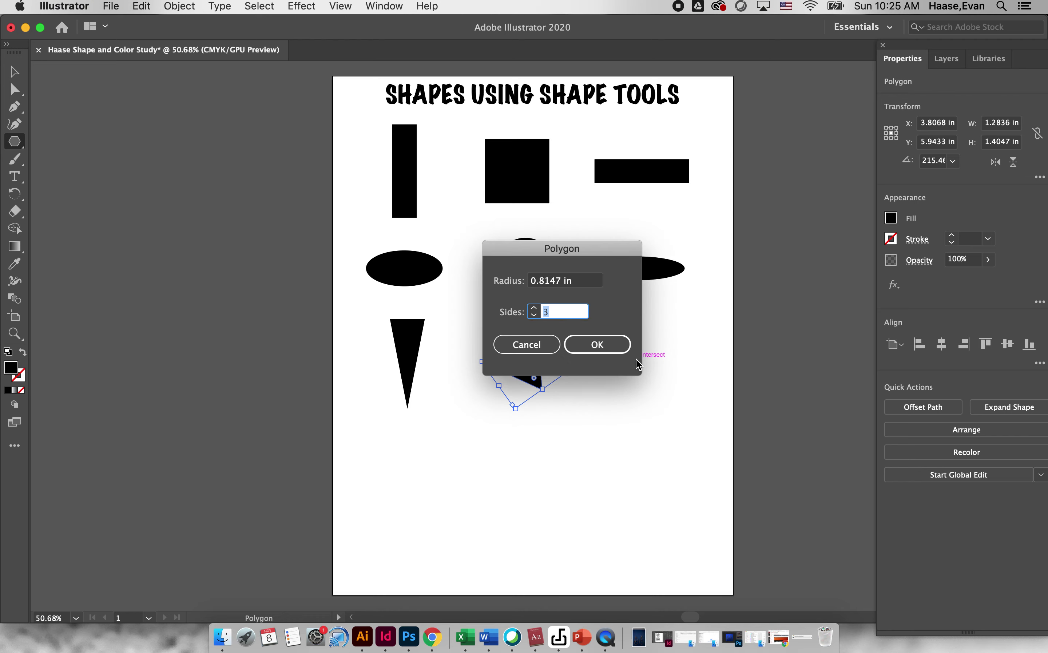
click(577, 283)
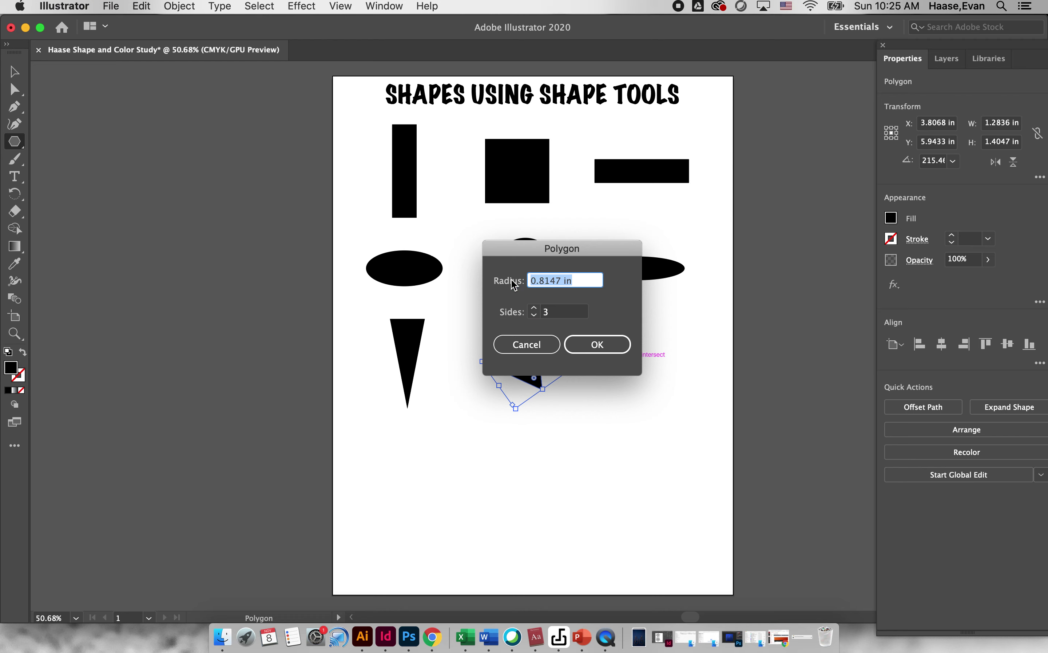
text(1)
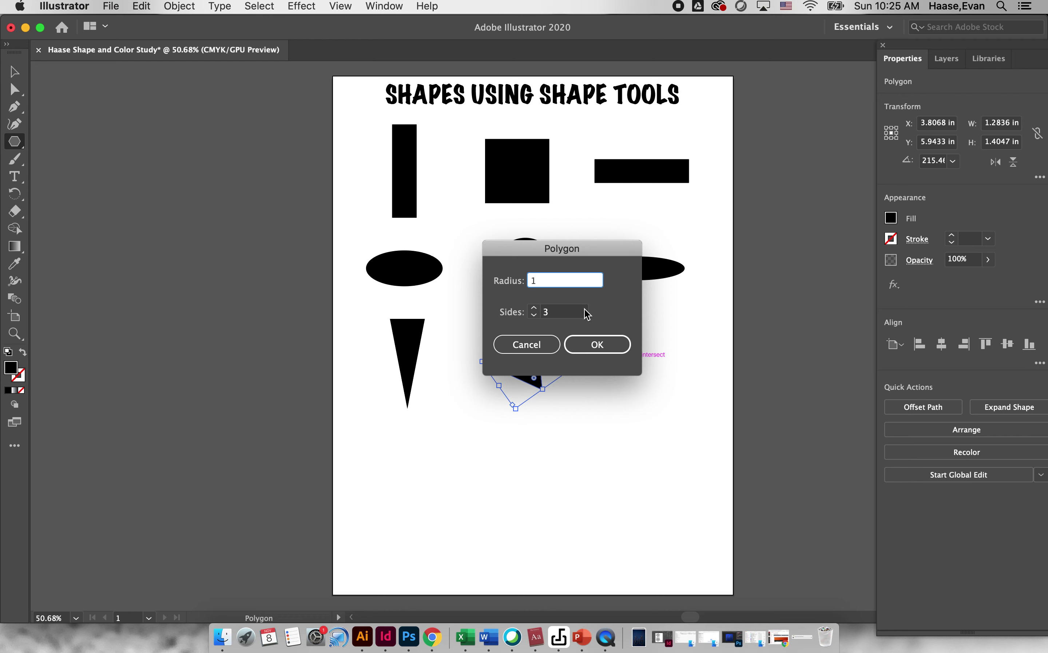
click(536, 312)
text(8)
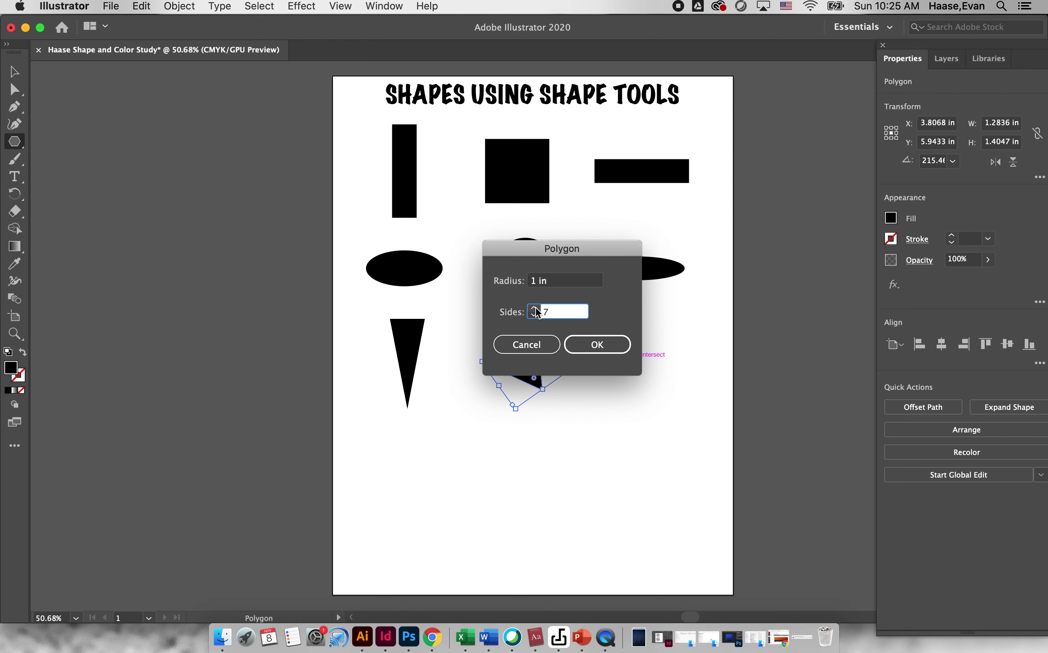
click(579, 349)
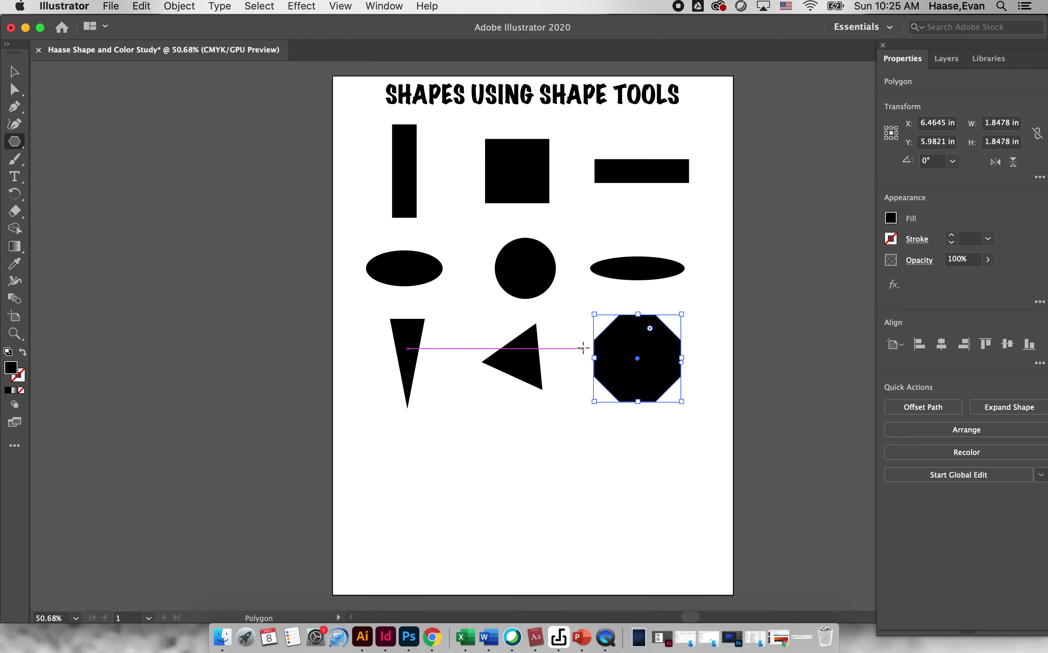
Narrow the octagon slightly with the Selection tool and deselect it
key(v)
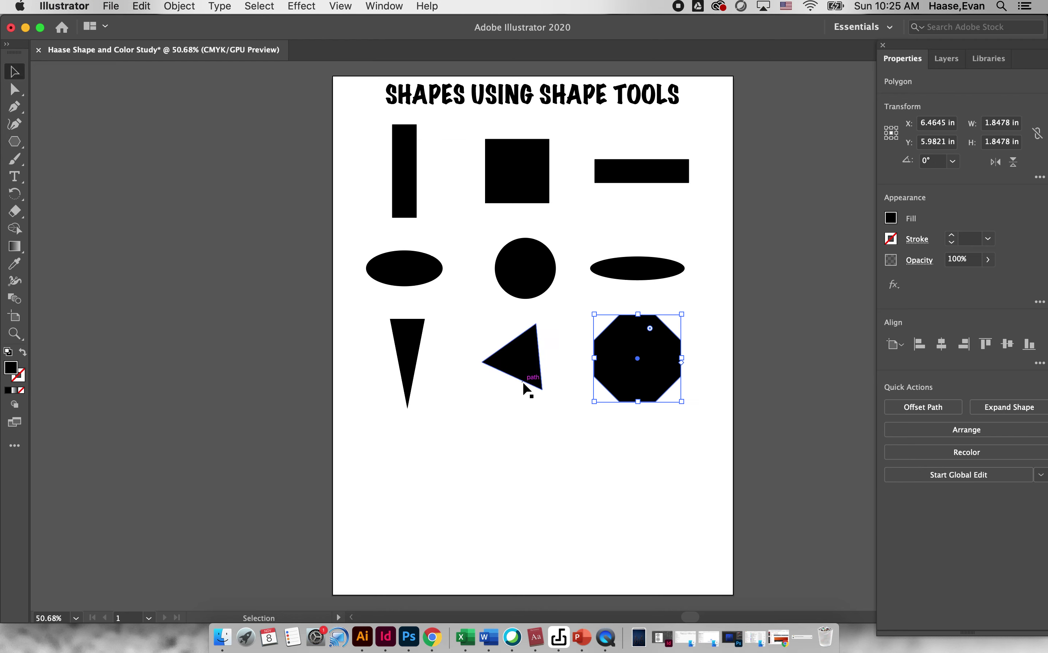
mouse_move(595, 358)
mouse_down()
mouse_move(650, 358)
mouse_move(601, 358)
mouse_up()
click(607, 477)
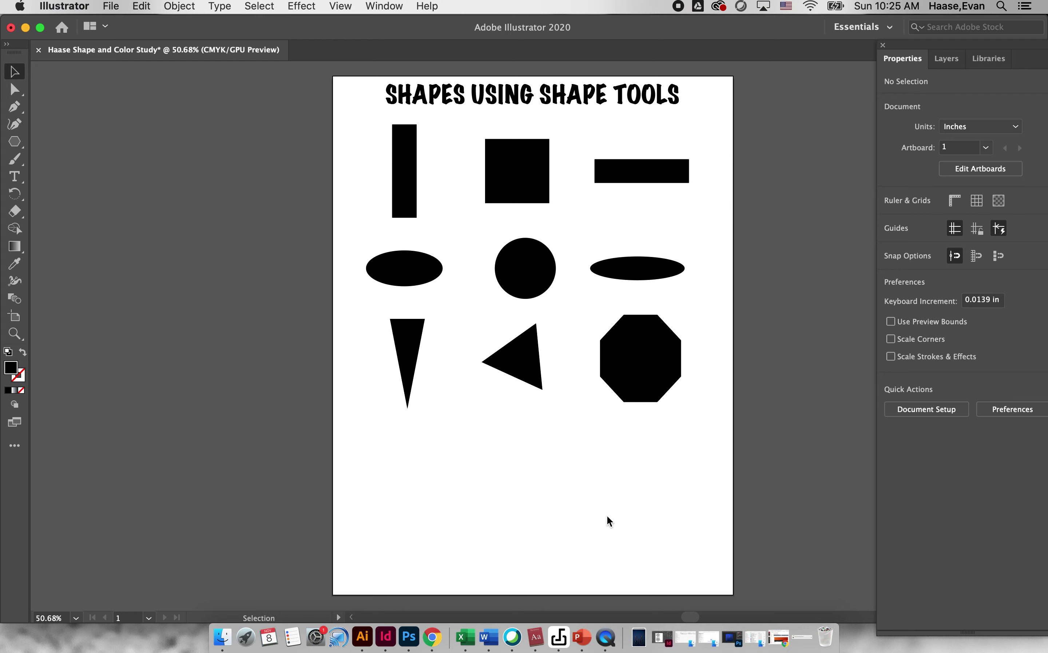
drag(14, 141, 66, 204)
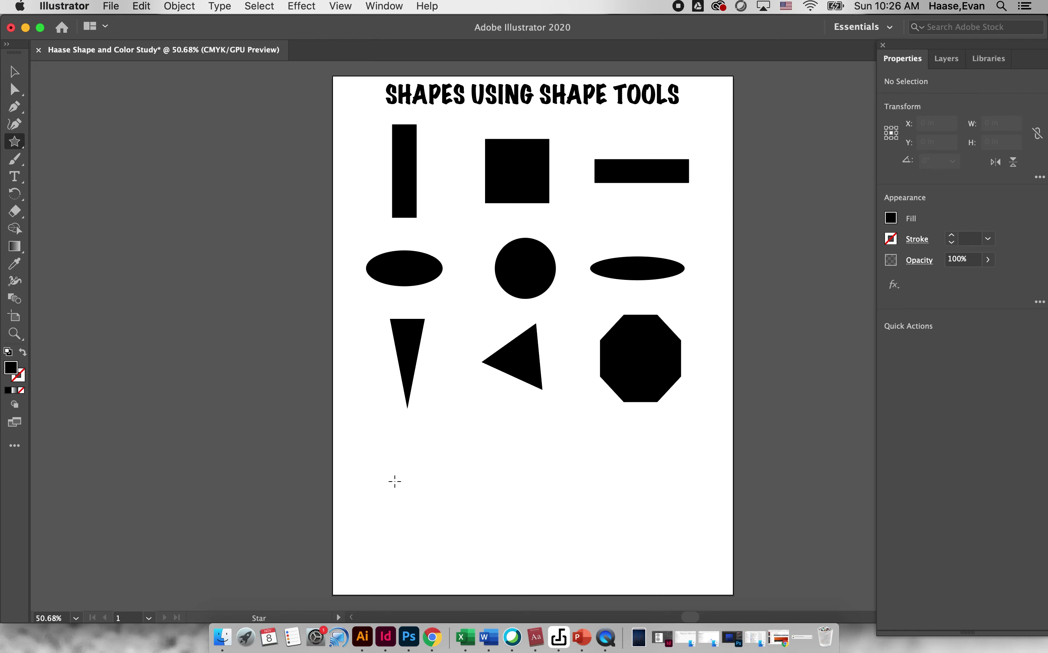
Draw a spiky starburst at the bottom left and shift it slightly down and right
mouse_move(392, 480)
mouse_down()
mouse_move(431, 521)
mouse_move(420, 514)
mouse_move(401, 539)
mouse_move(394, 500)
mouse_up()
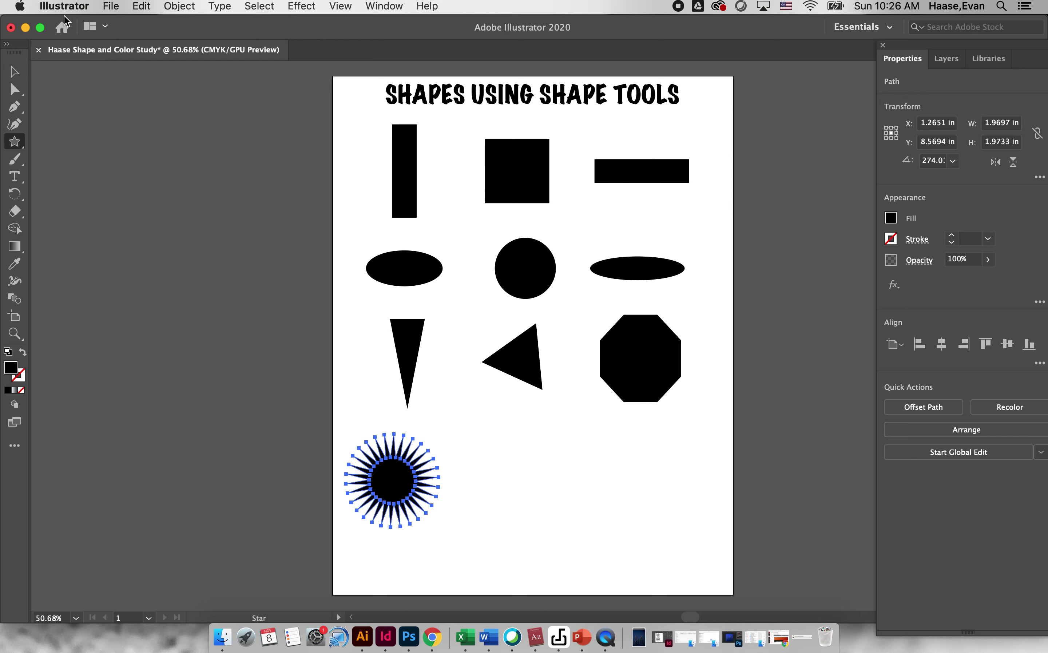
click(14, 71)
drag(393, 482, 406, 490)
Create a five-point star in the middle of the fourth row
click(14, 142)
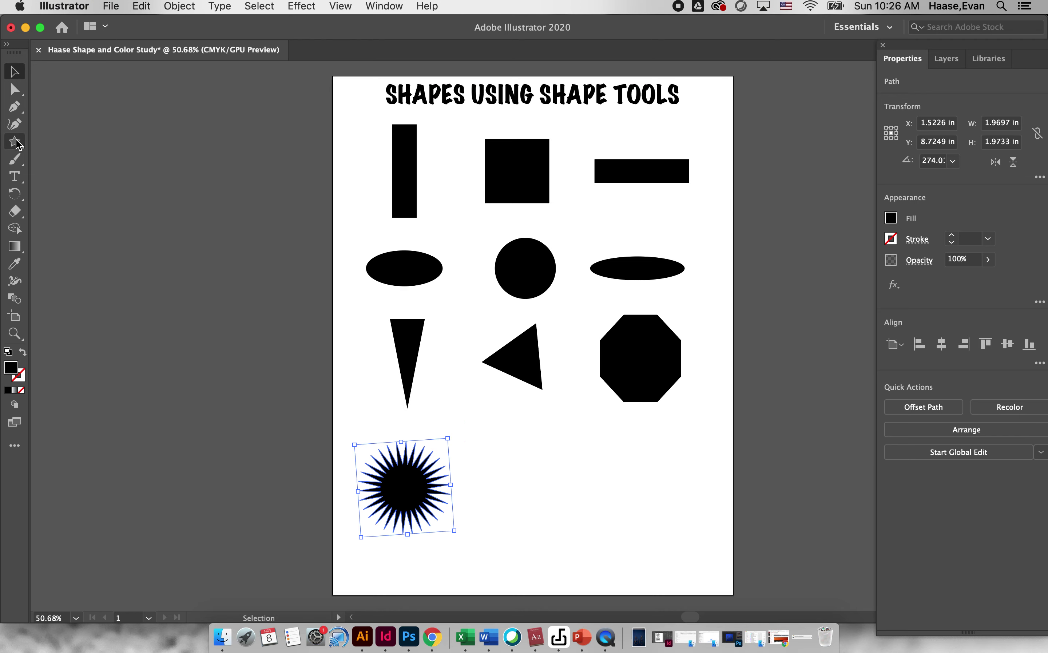
click(520, 485)
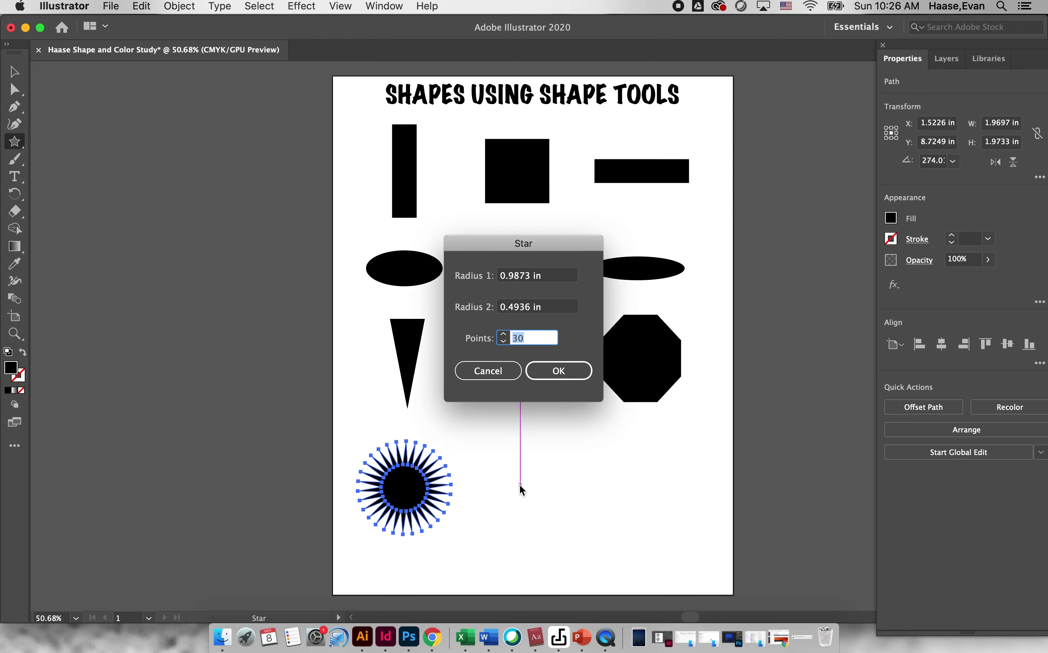
click(504, 341)
click(503, 341)
click(502, 341)
text(5)
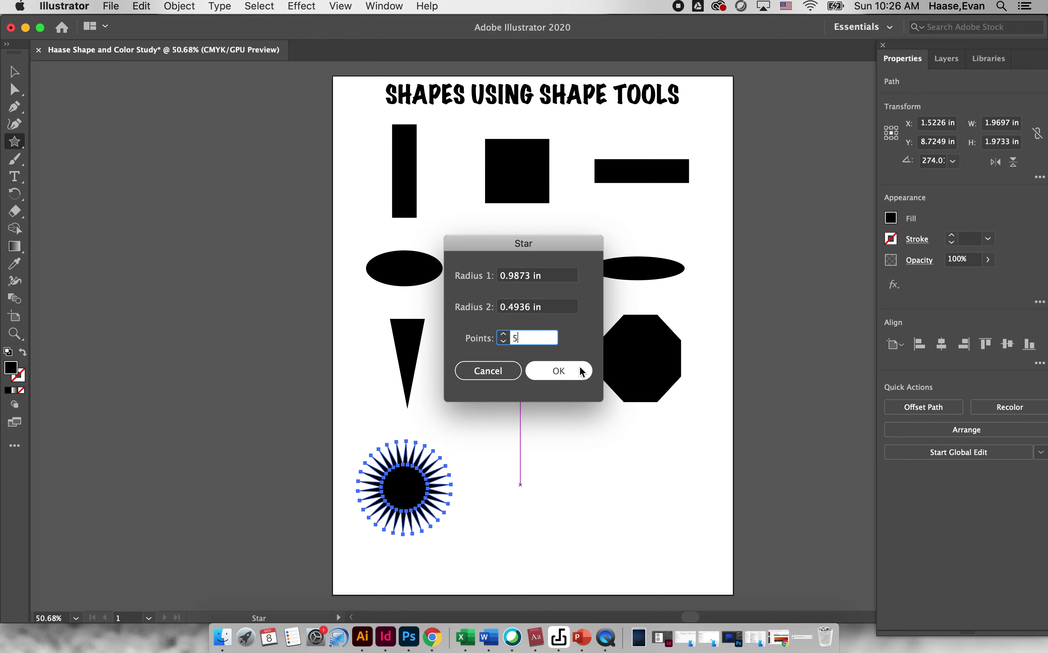
click(579, 369)
Add a dense 120-point starburst on the right and nudge it into place
click(633, 480)
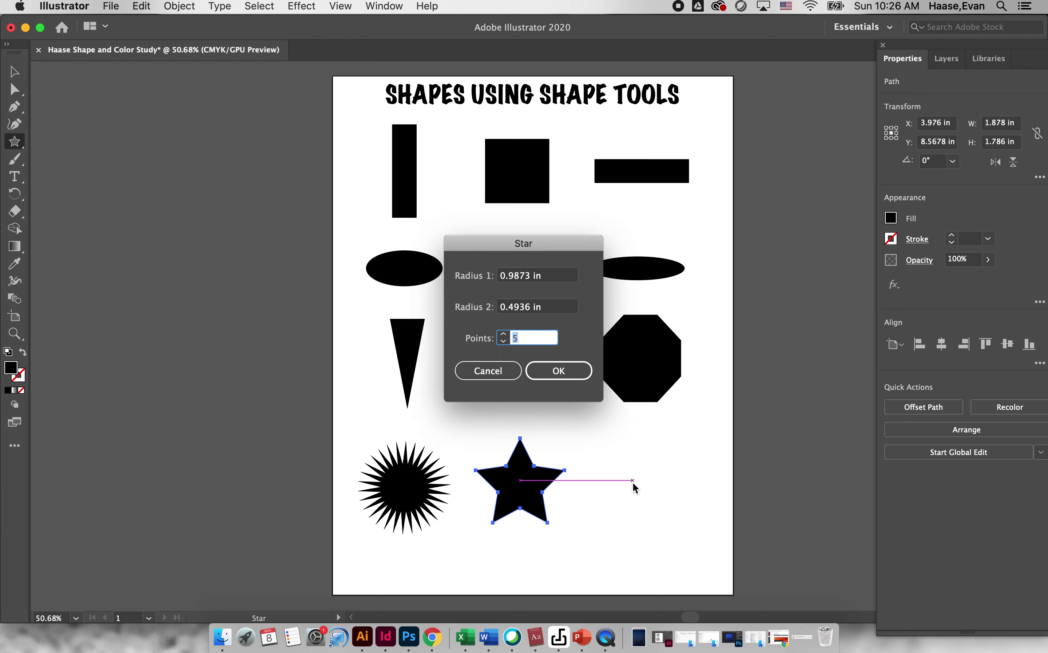
text(120)
click(574, 378)
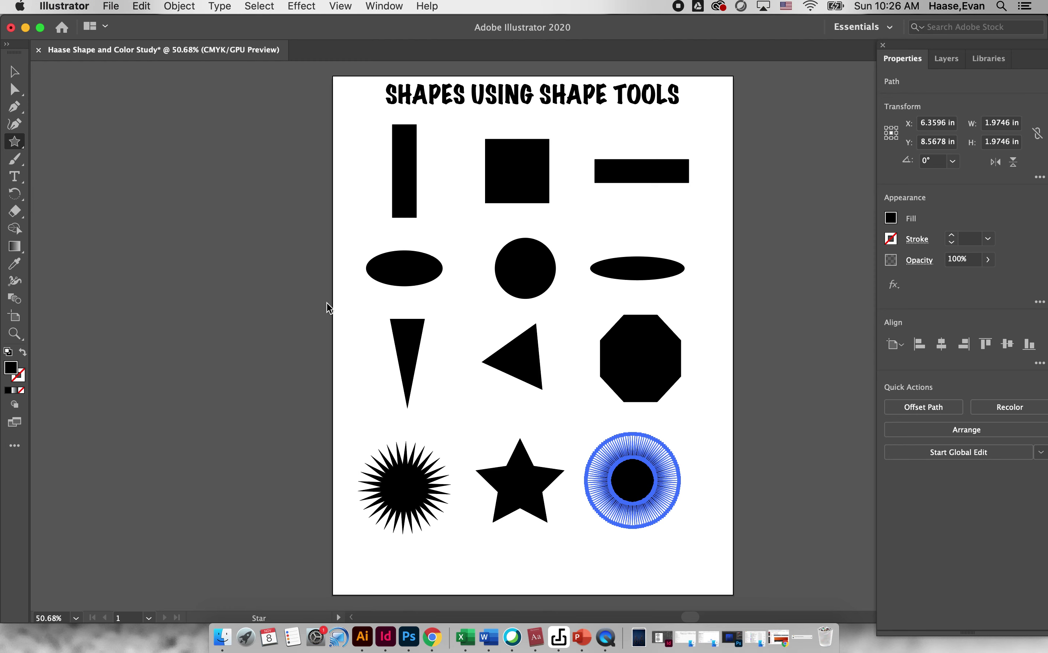
click(18, 76)
click(695, 436)
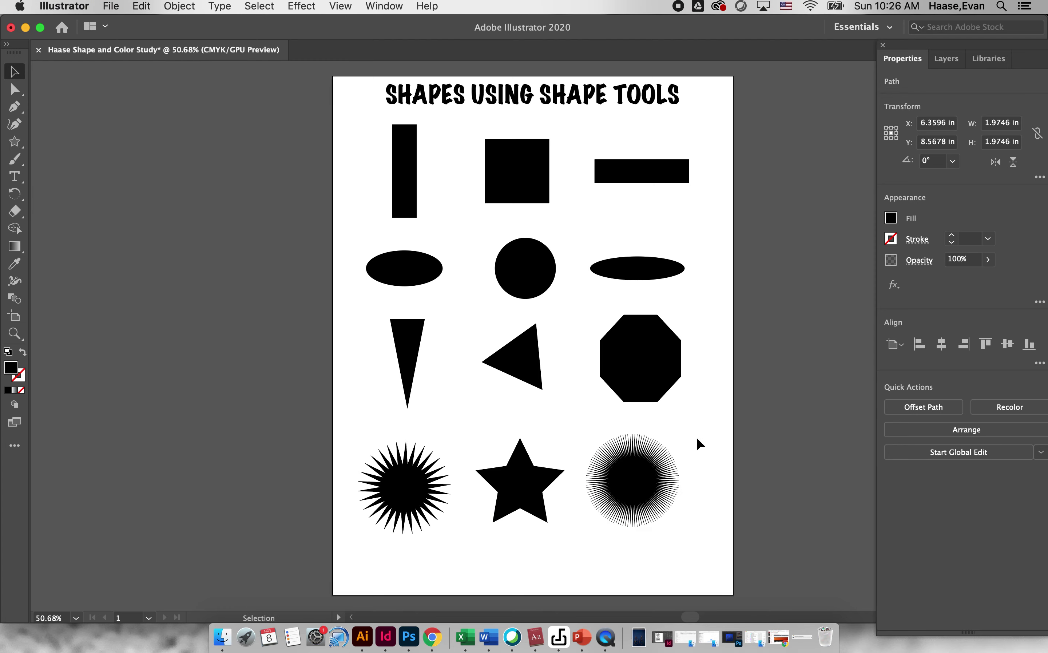
mouse_move(648, 479)
mouse_down()
mouse_move(690, 491)
mouse_move(660, 475)
mouse_up()
click(700, 477)
click(765, 475)
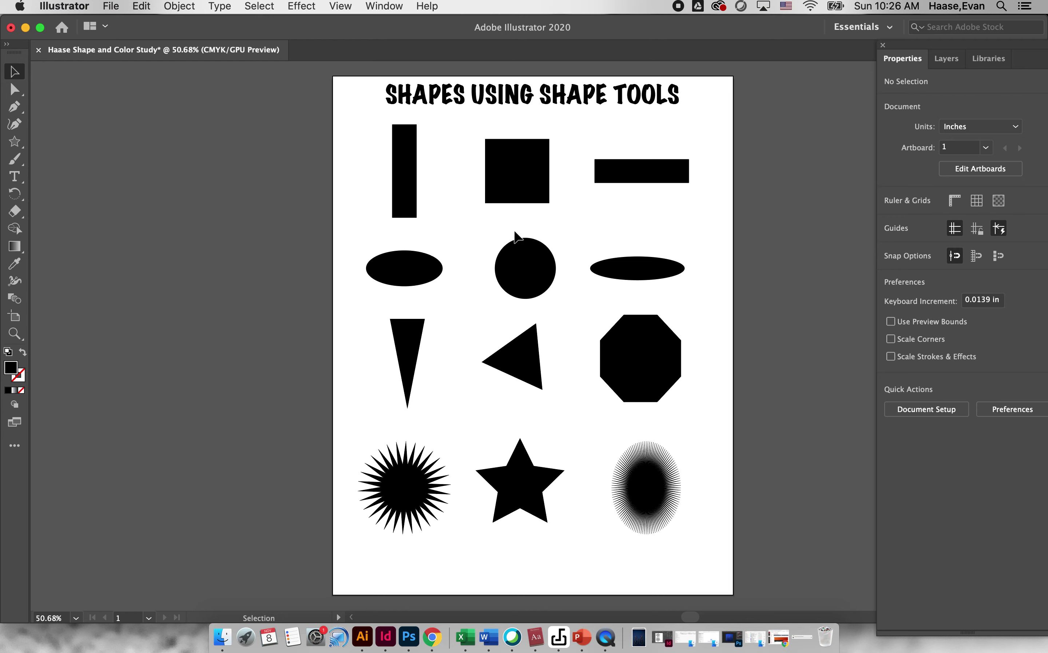
Nudge the five-point star right and the square down to even out the grid
drag(511, 491, 517, 491)
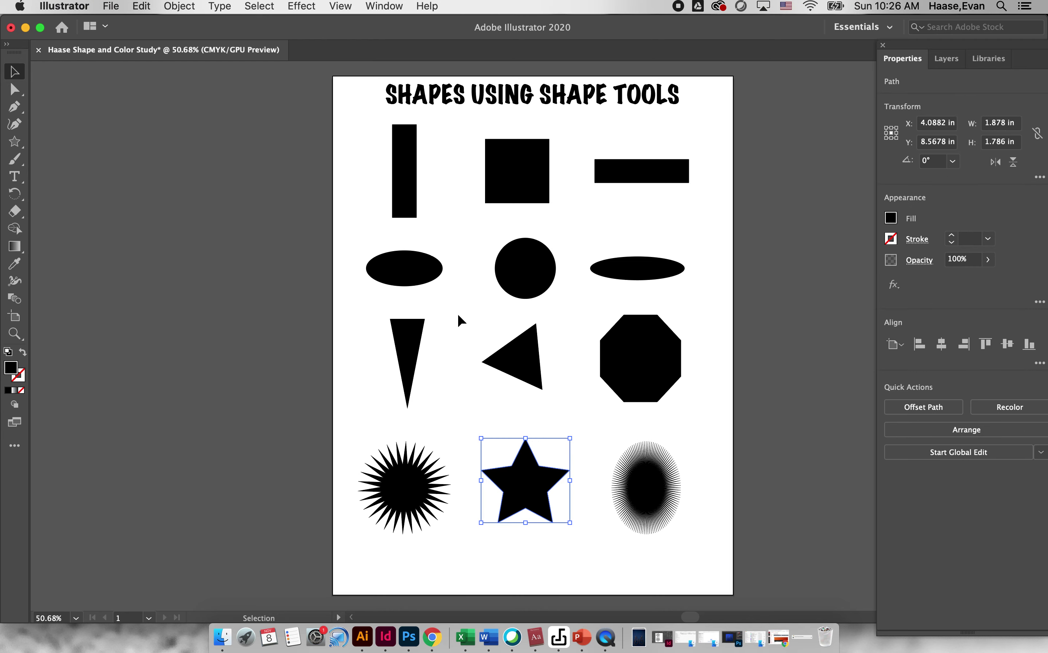
click(403, 173)
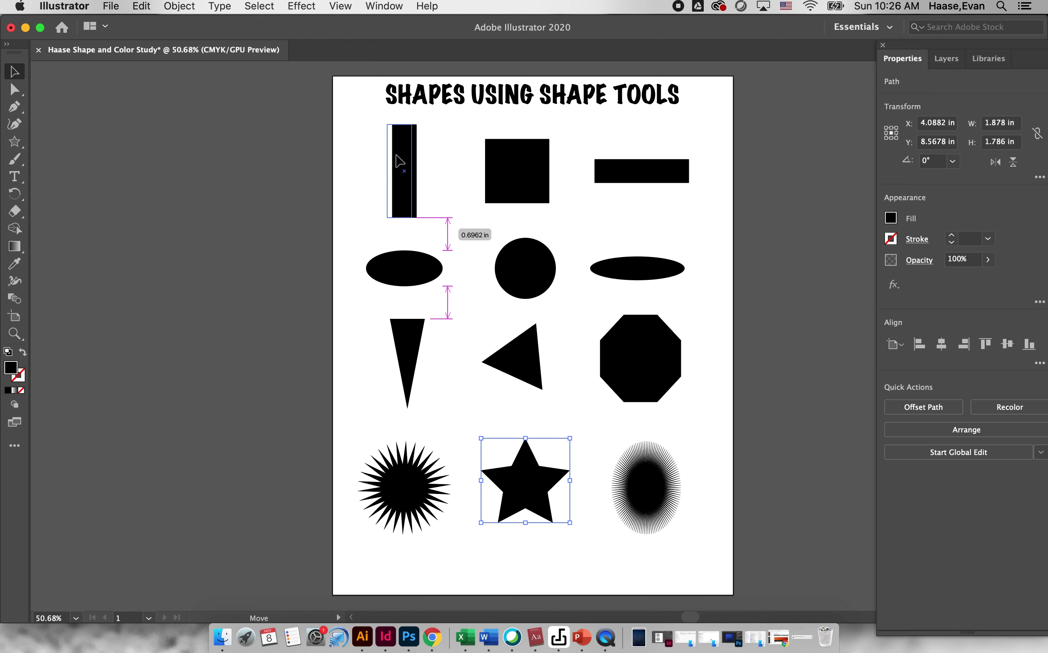
mouse_move(491, 166)
mouse_down()
mouse_move(518, 169)
mouse_move(491, 171)
mouse_up()
click(651, 170)
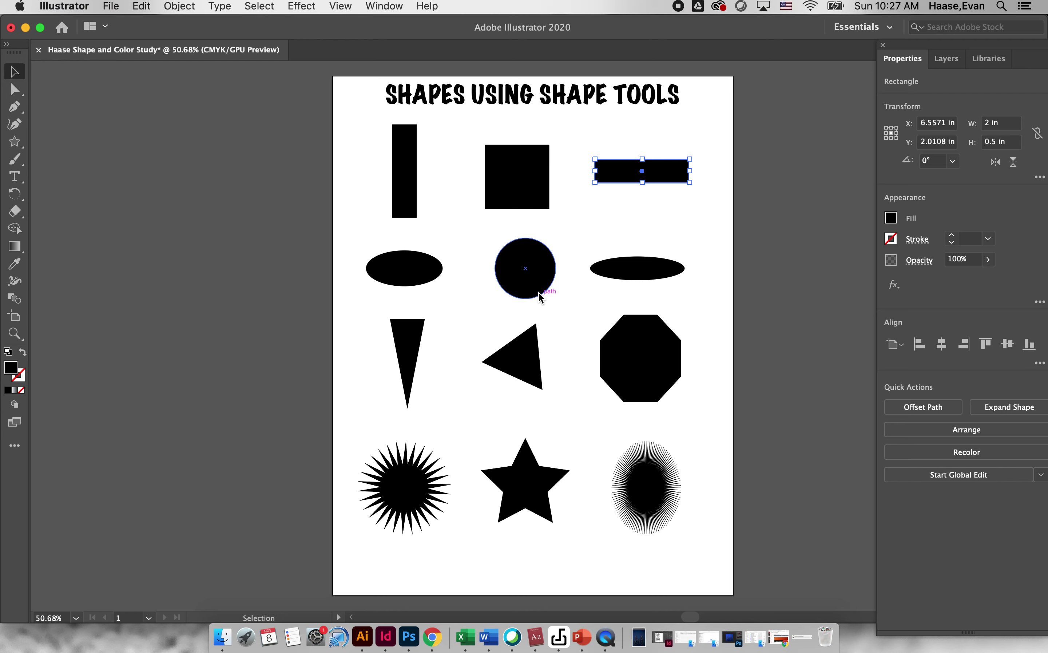
click(115, 5)
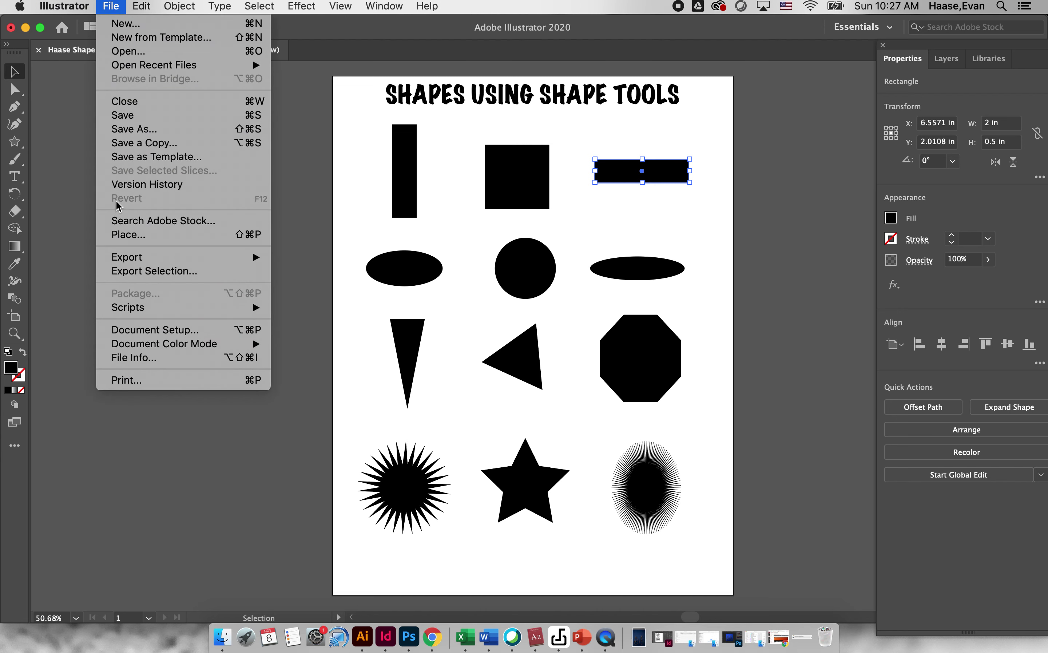
Save the page to the Desktop as an Adobe Illustrator (.ai) file with default options
click(134, 129)
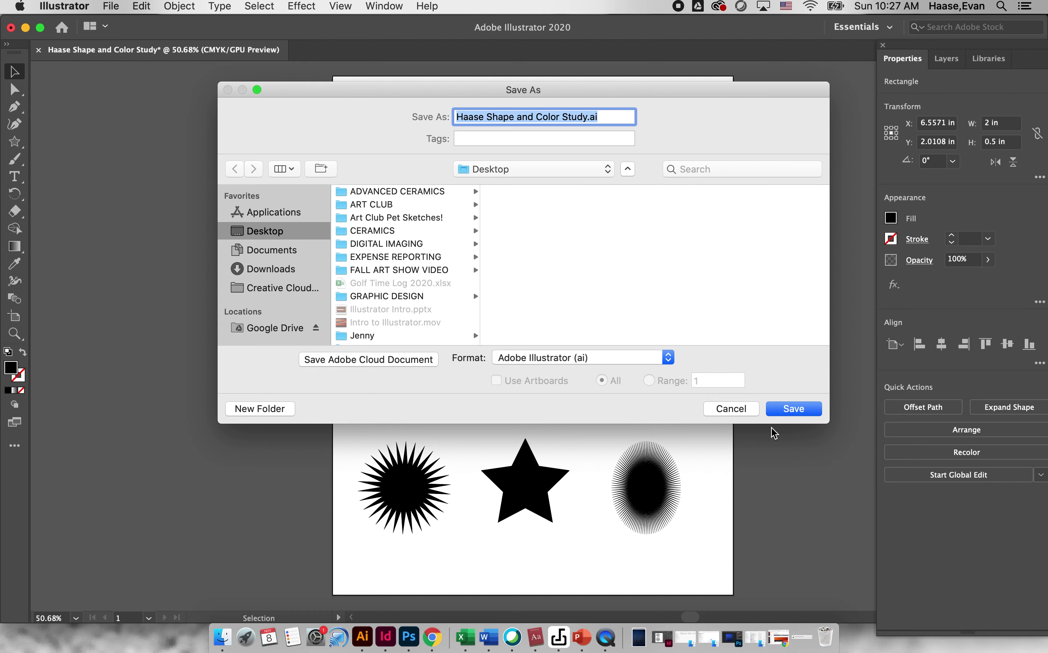
click(789, 410)
click(688, 512)
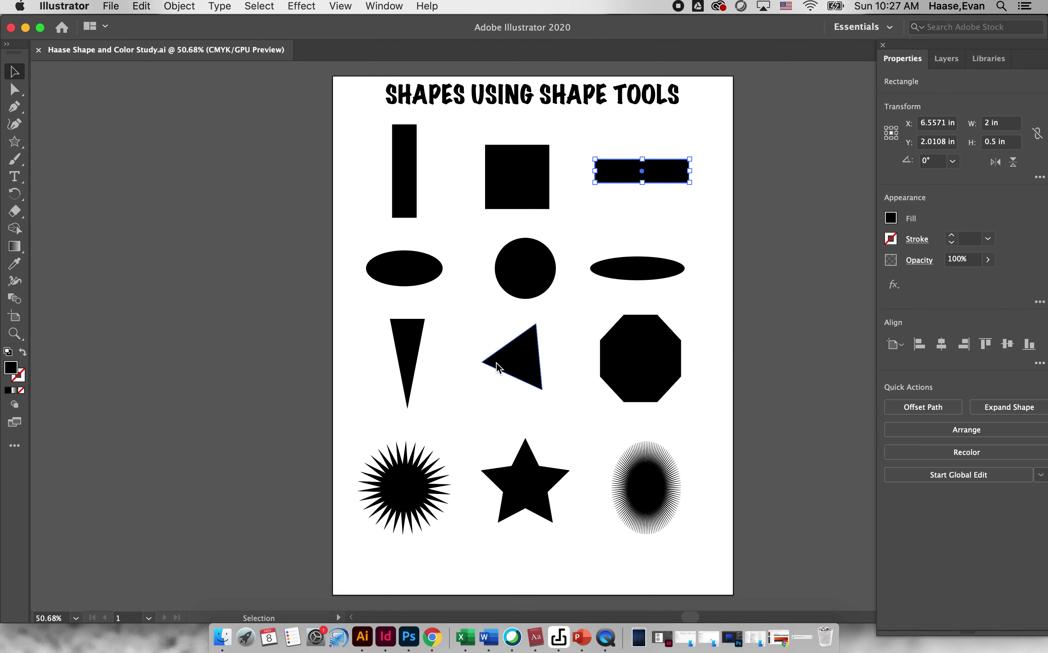
click(112, 6)
Export the page as a PNG at High (300 ppi) with a transparent background
mouse_move(209, 258)
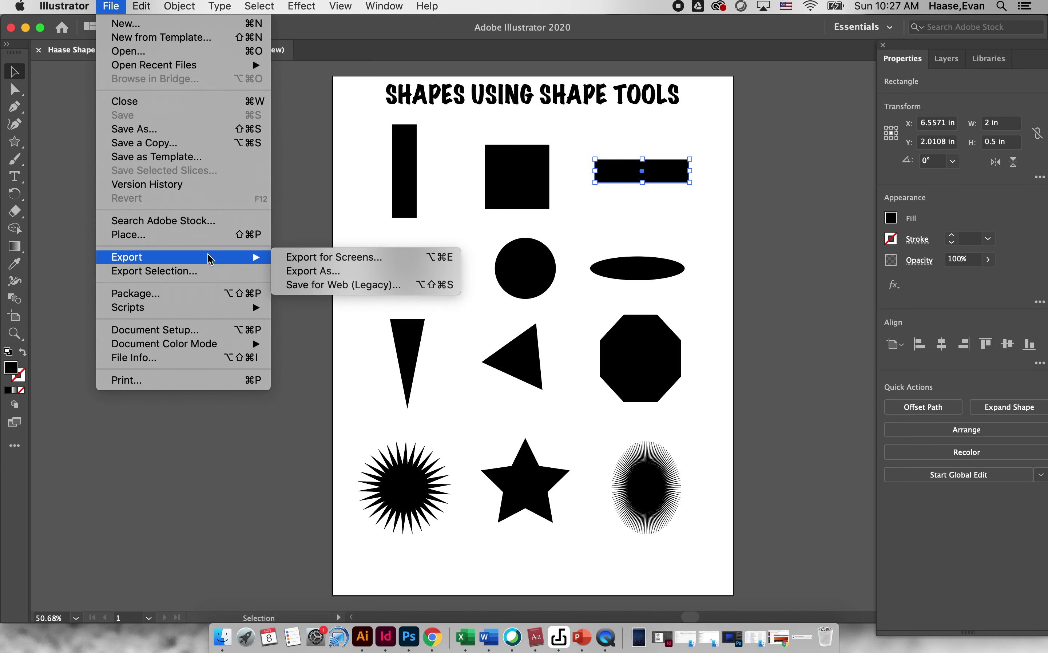
click(298, 271)
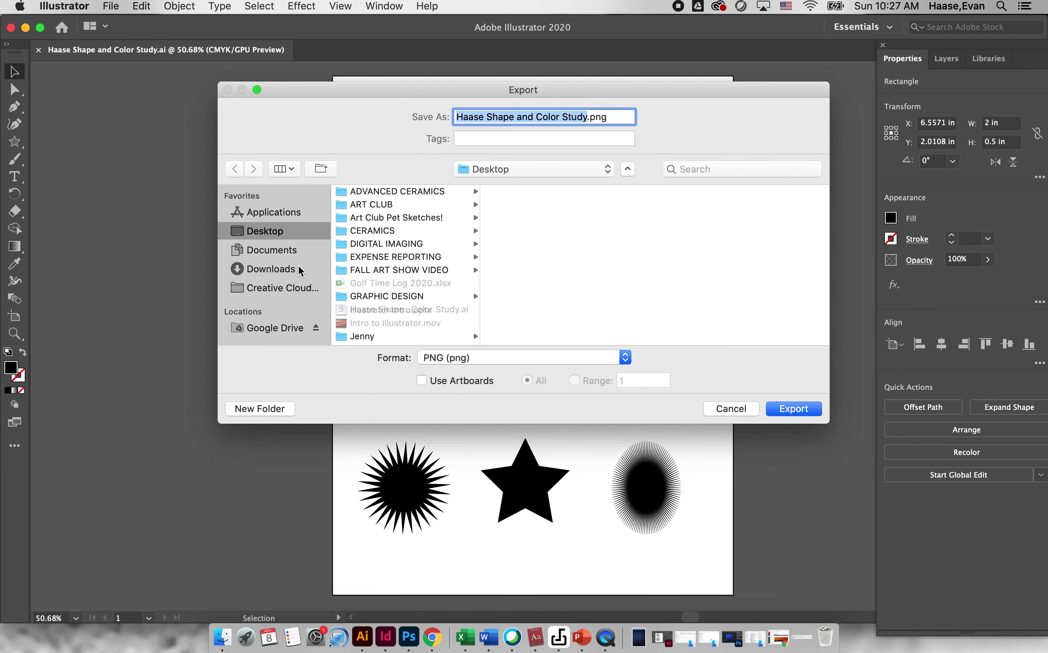
click(608, 359)
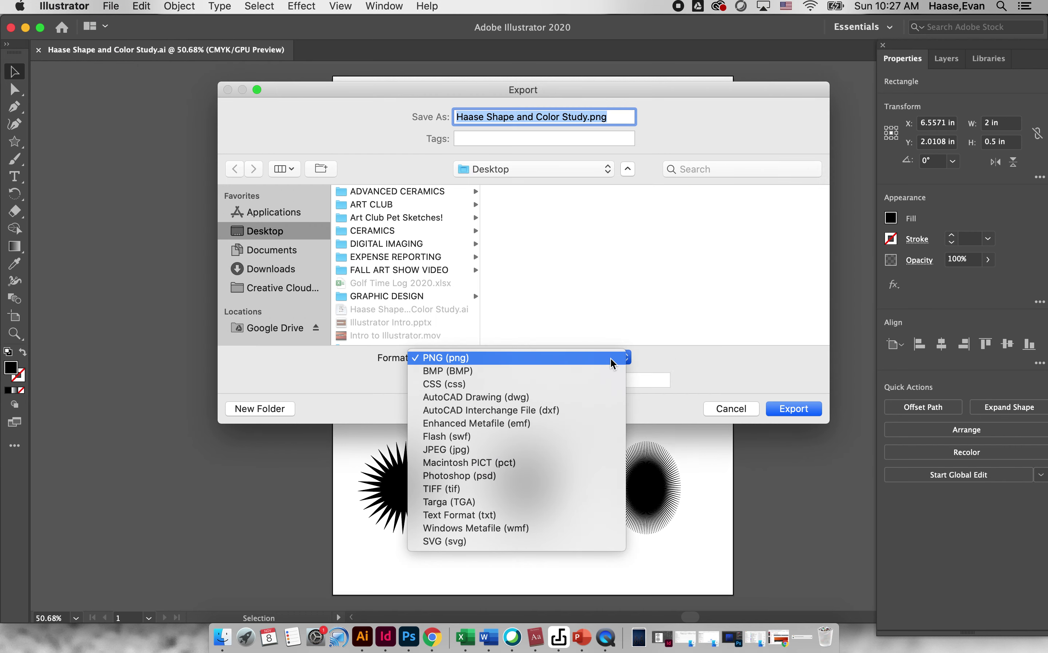
click(562, 449)
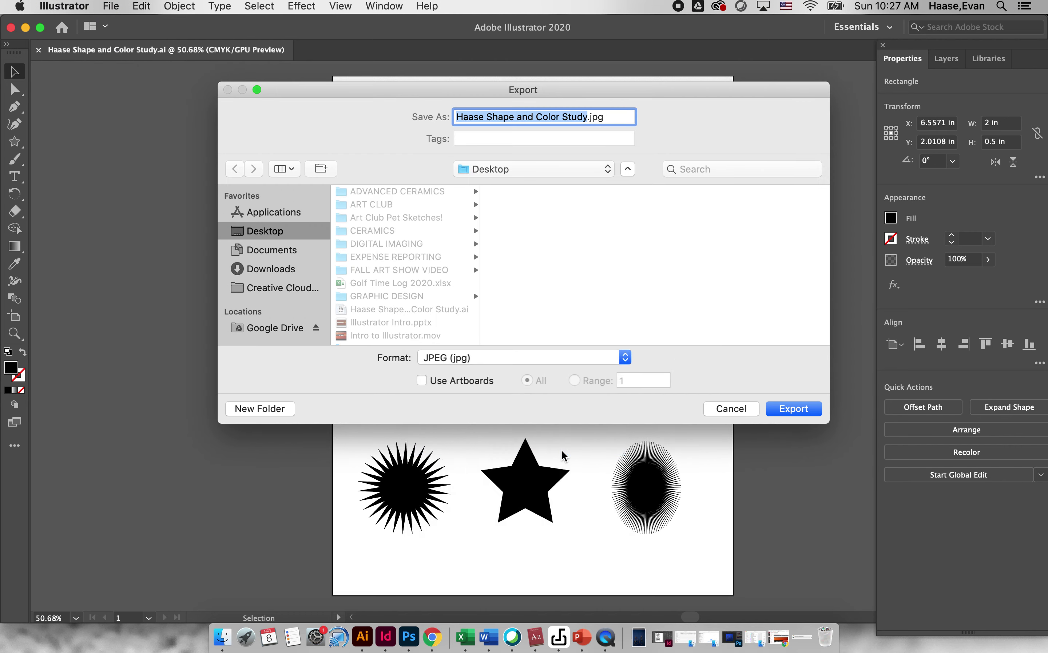
click(579, 351)
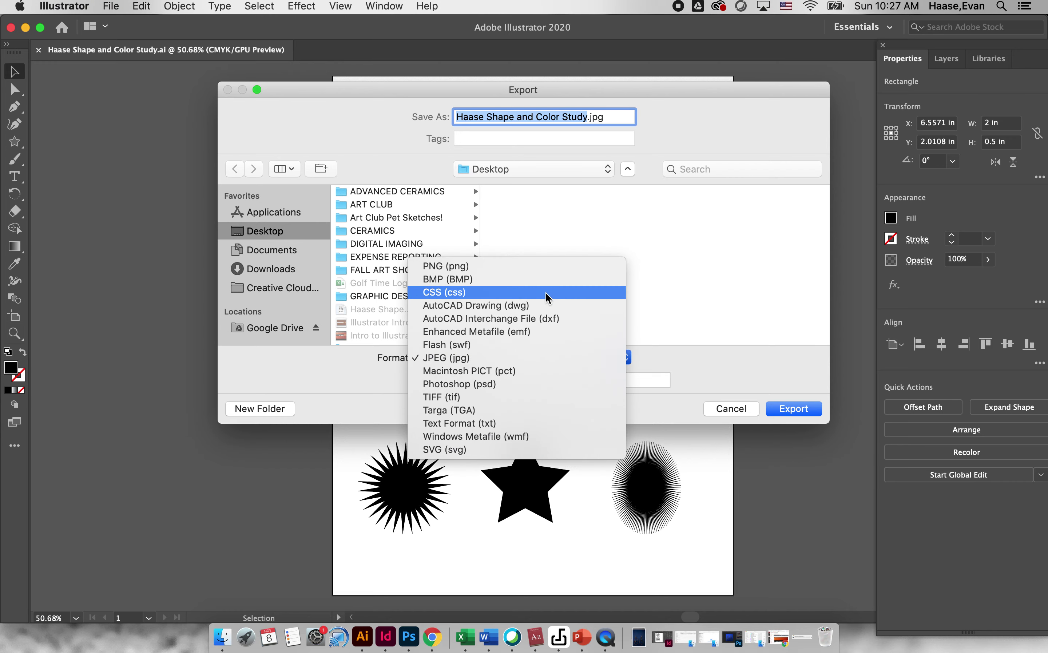
click(547, 269)
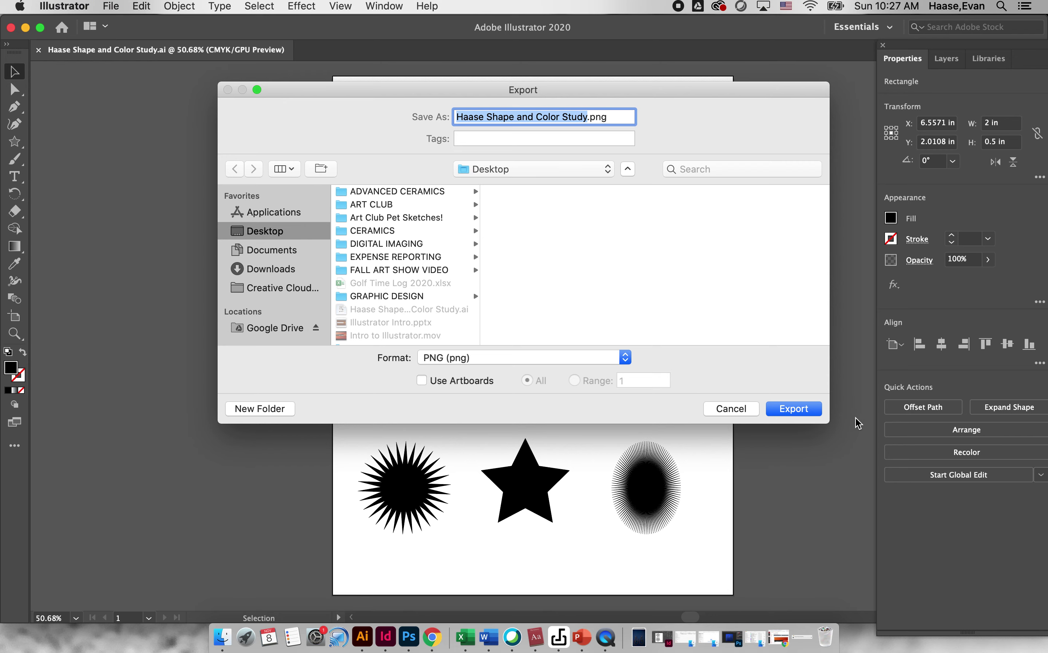
click(803, 411)
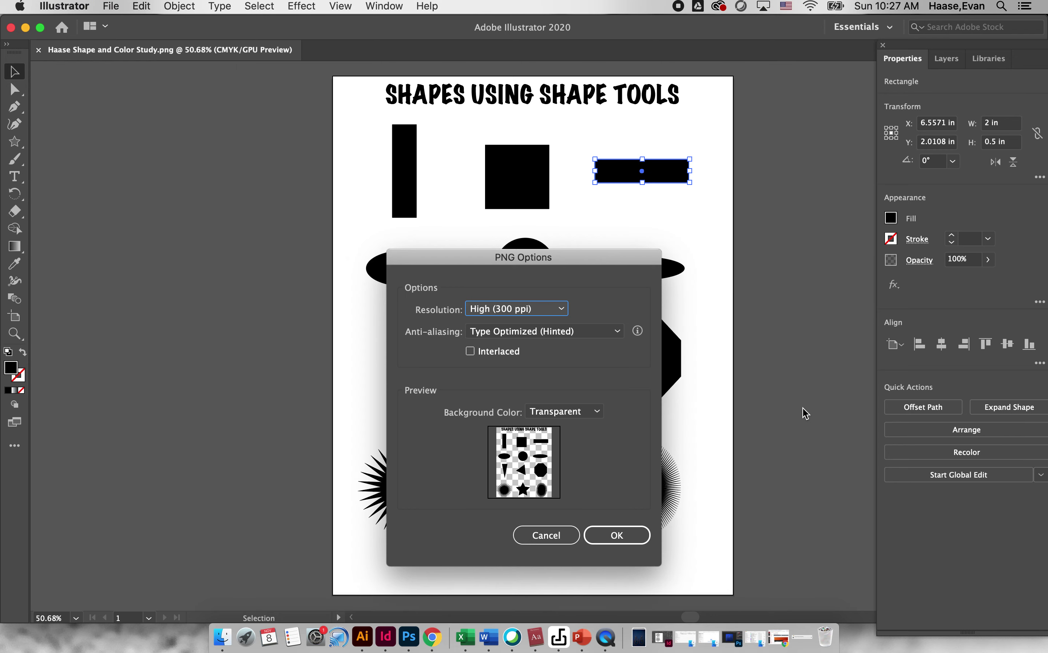
click(632, 535)
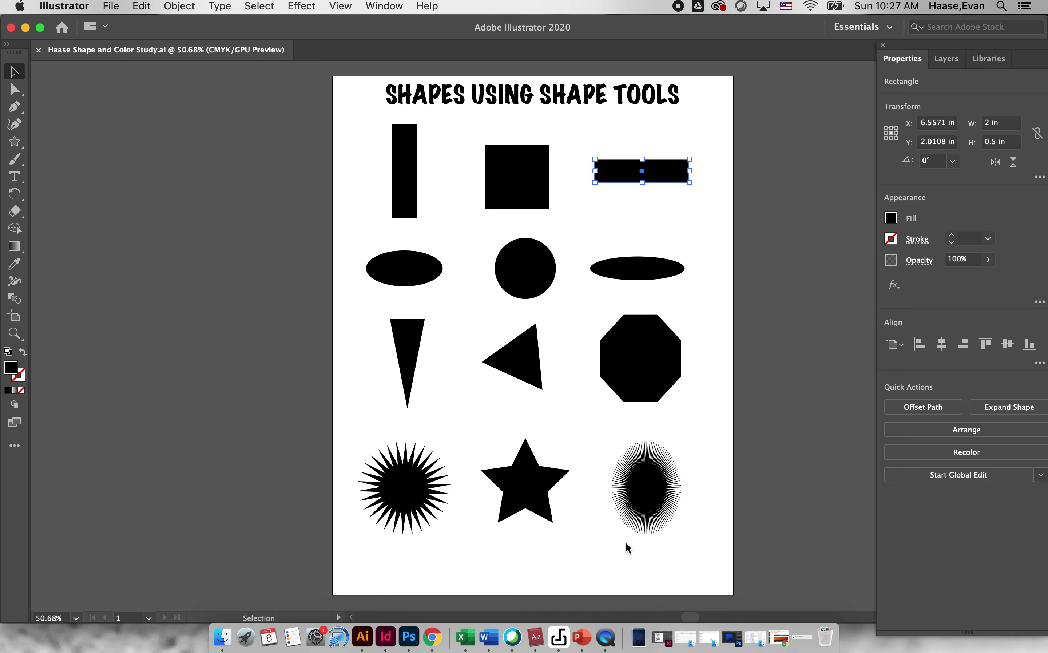